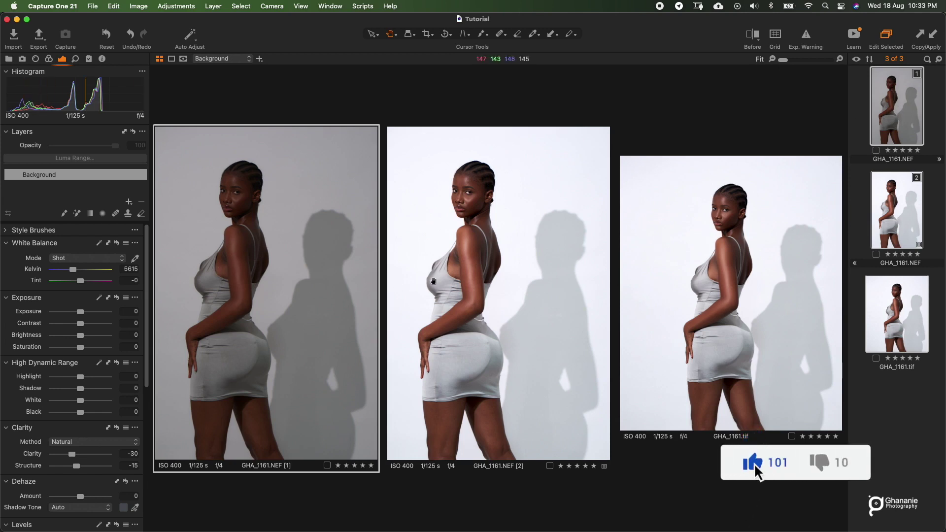
- Compare the three versions of GHA_1161, ending with the unedited NEF variant displayed on its own
click(496, 255)
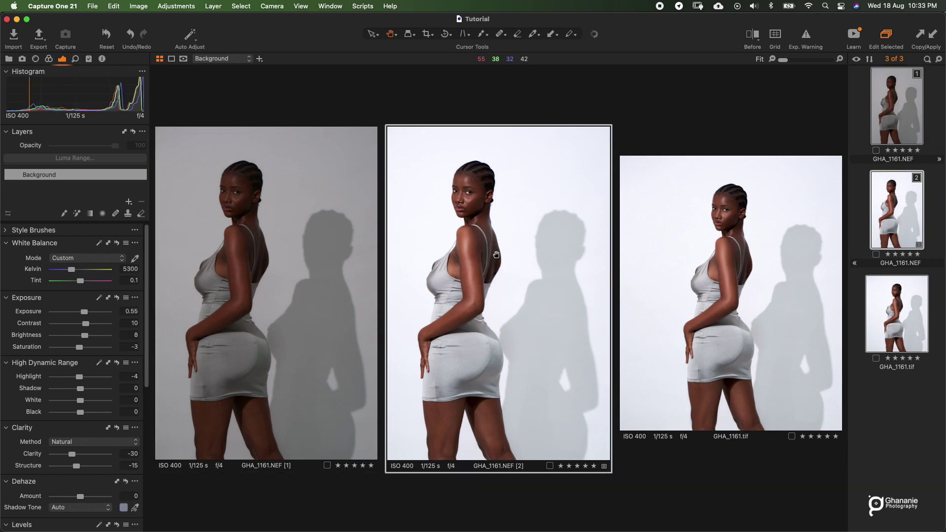
click(740, 254)
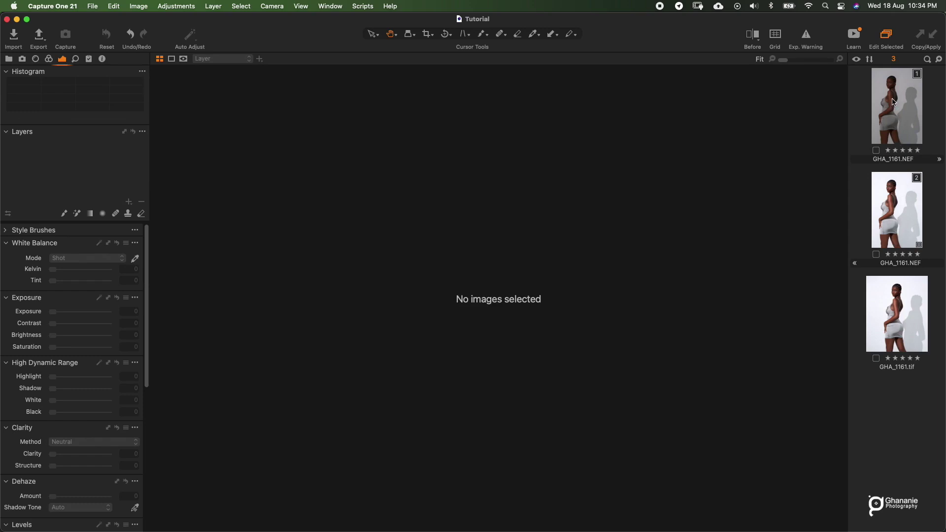
click(885, 109)
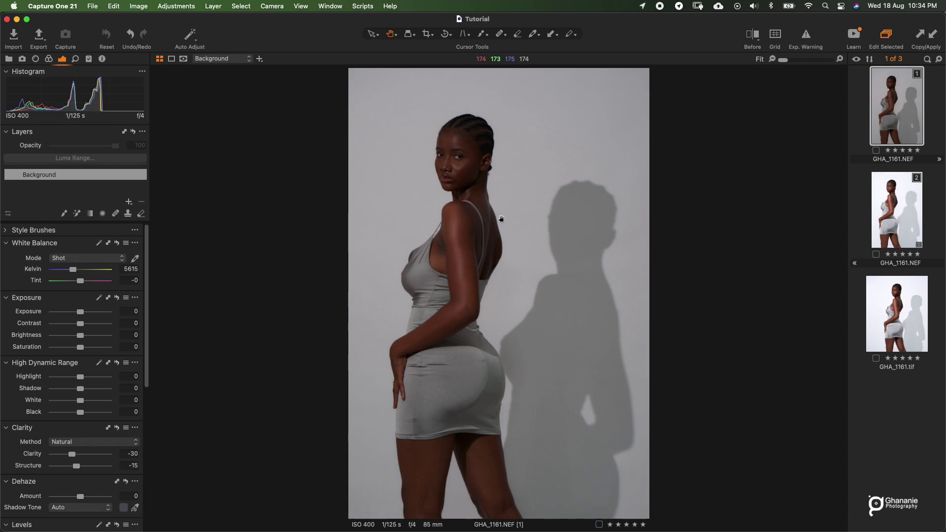
- Review the second NEF variant's white balance modes, exposure, high dynamic range, clarity, levels and luma curve settings
click(904, 212)
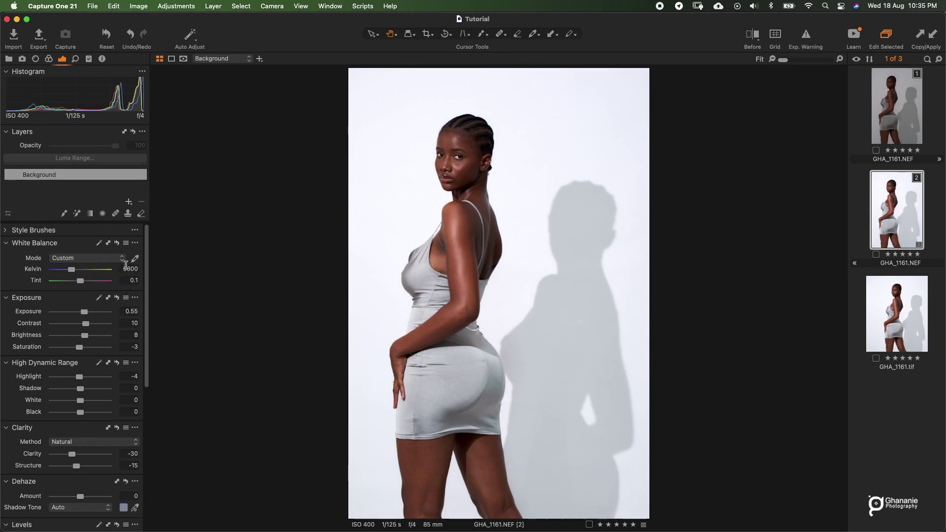
click(124, 259)
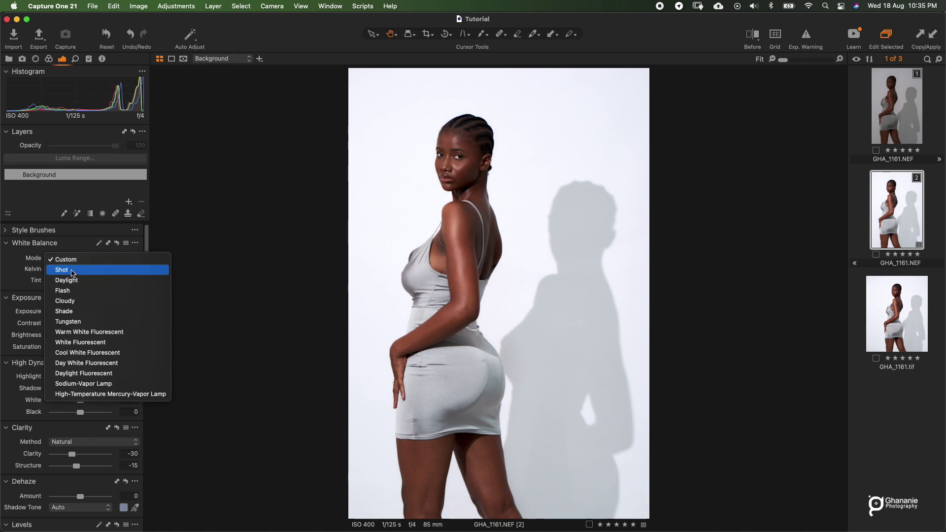
click(11, 271)
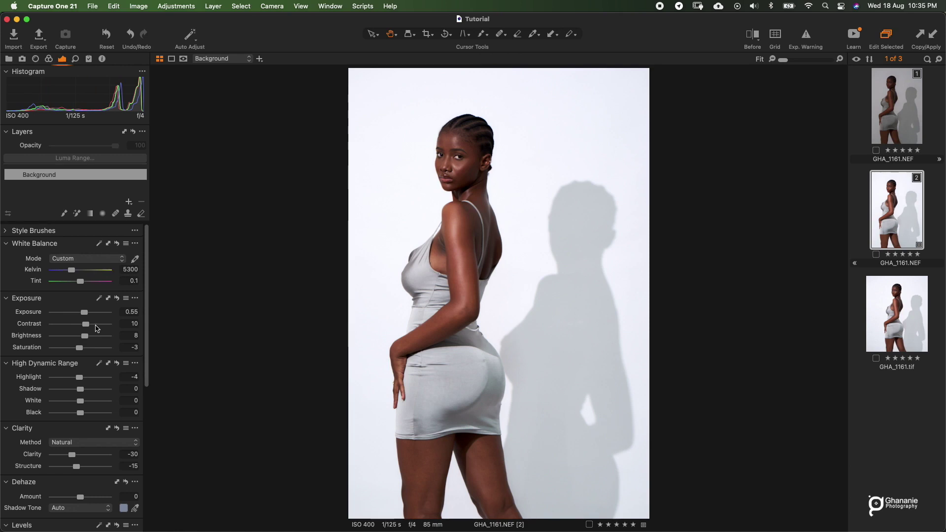
scroll(97, 329, down, 5)
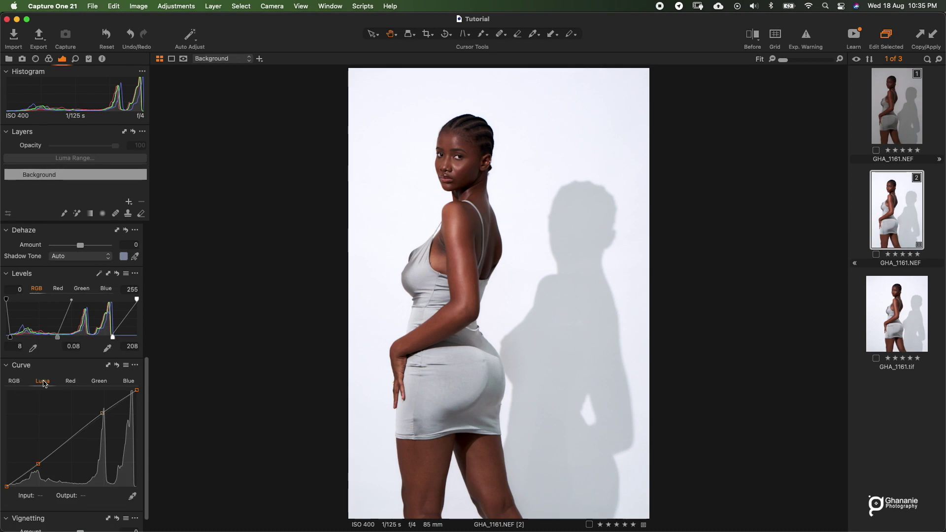
click(101, 414)
scroll(82, 446, down, 1)
scroll(83, 444, up, 10)
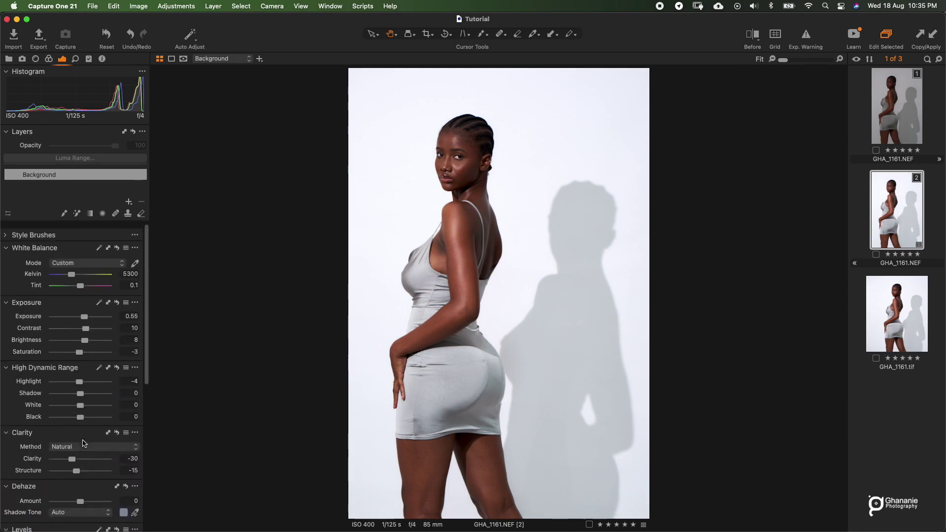
scroll(83, 444, down, 1)
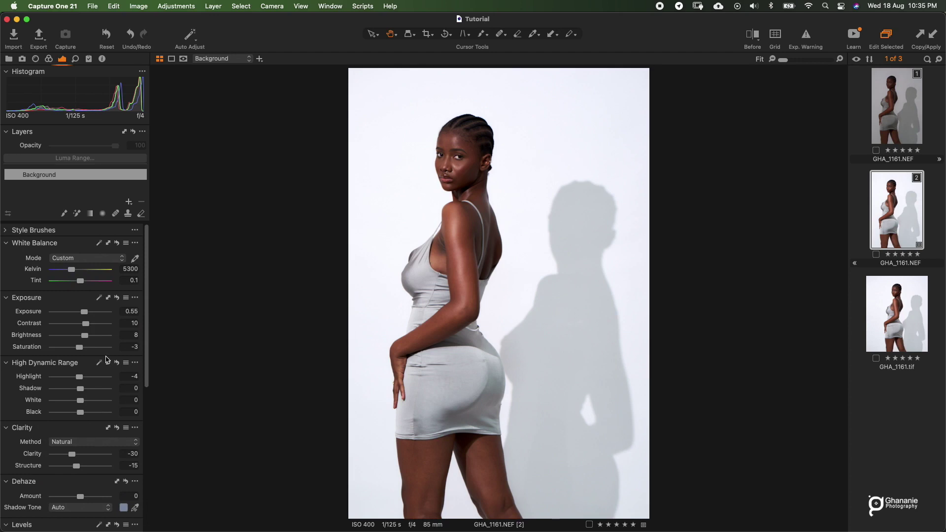
- Open GHA_1161.tif in Adobe Photoshop 2021
click(882, 296)
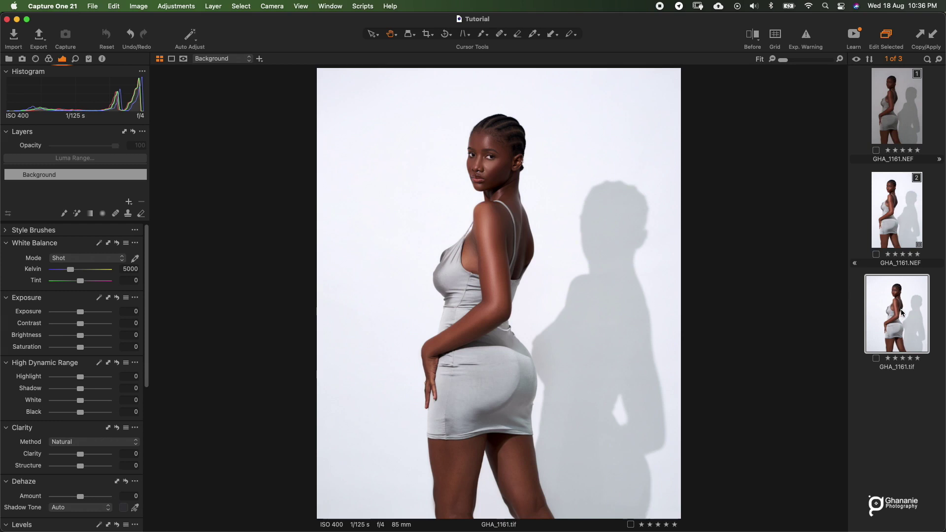
right_click(901, 309)
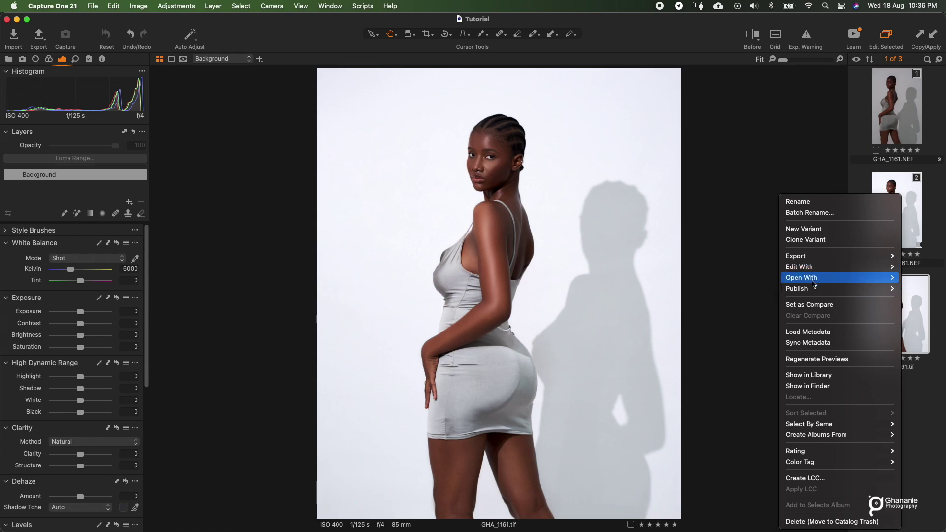
mouse_move(815, 283)
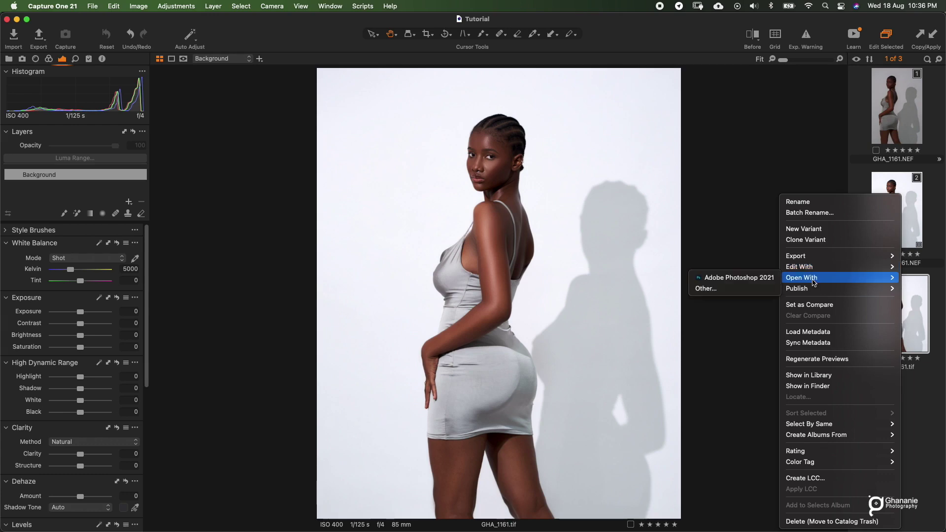
click(752, 279)
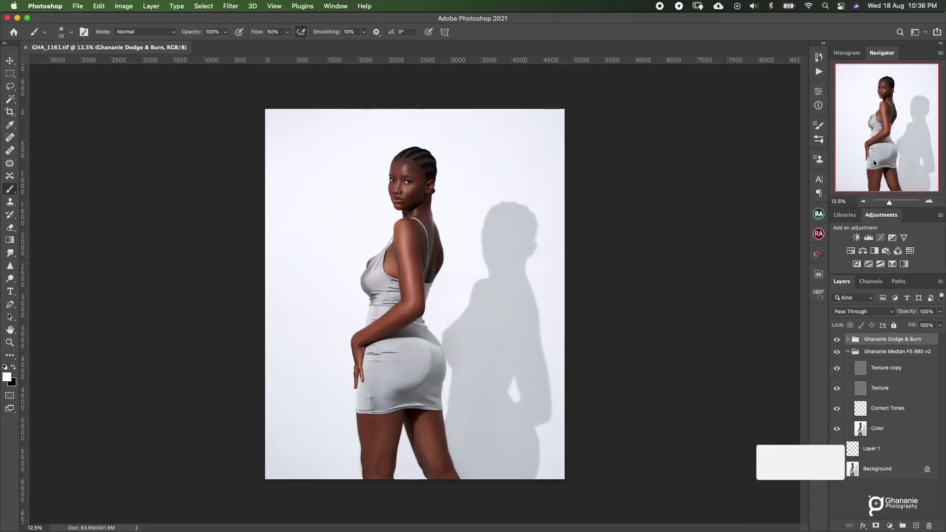
- Hide the Ghananie Dodge & Burn group, the Ghananie Median FS 8Bit v2 group and Layer 1
click(836, 340)
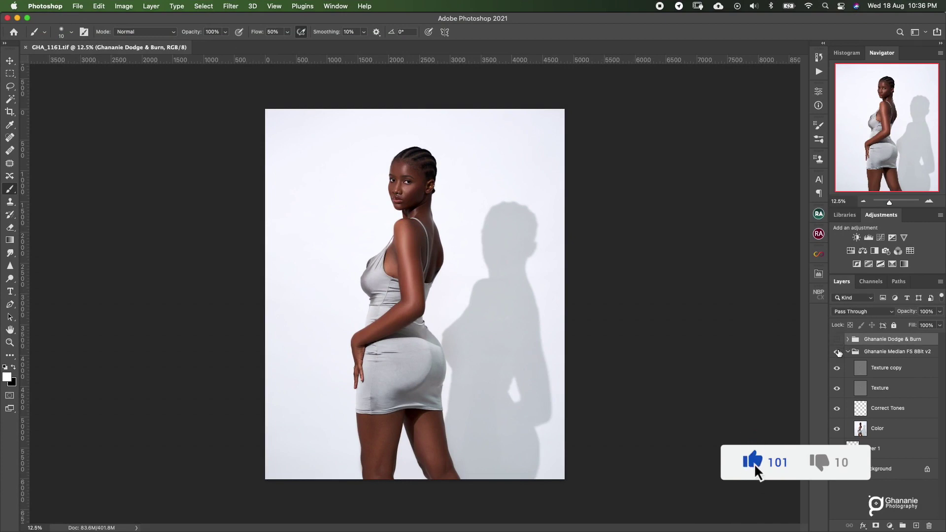
click(837, 351)
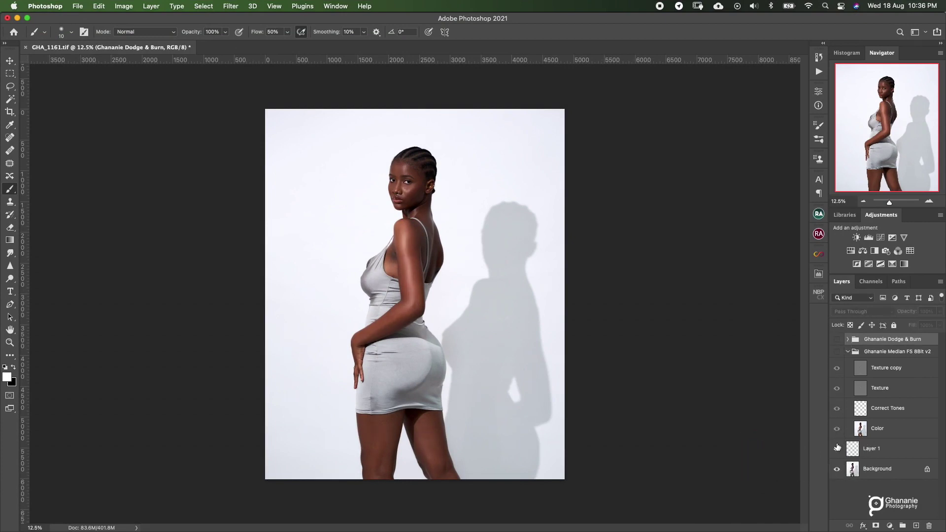
click(837, 449)
- Examine the unretouched Background photo at 25% zoom, from the legs up to the head
key(super+plus)
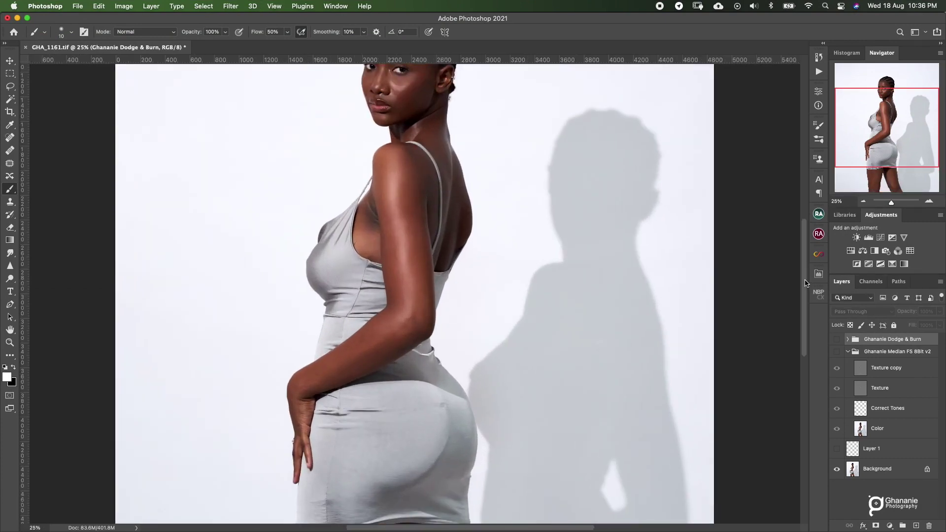
scroll(474, 212, up, 5)
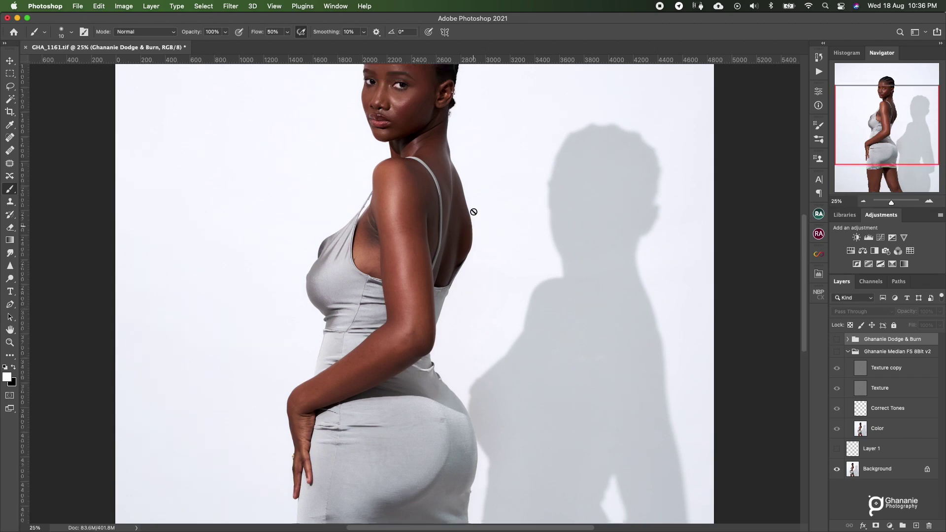
scroll(474, 212, down, 10)
scroll(473, 212, down, 2)
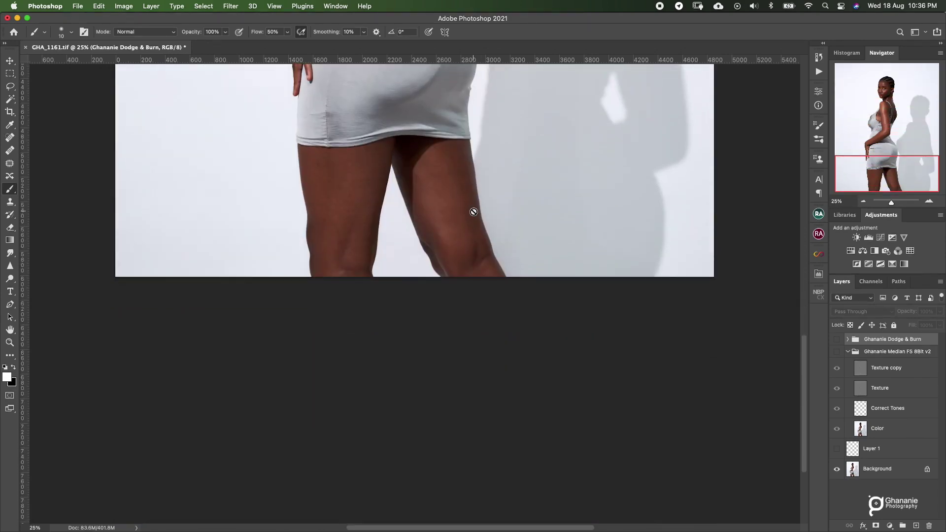
scroll(474, 211, up, 8)
scroll(474, 212, down, 2)
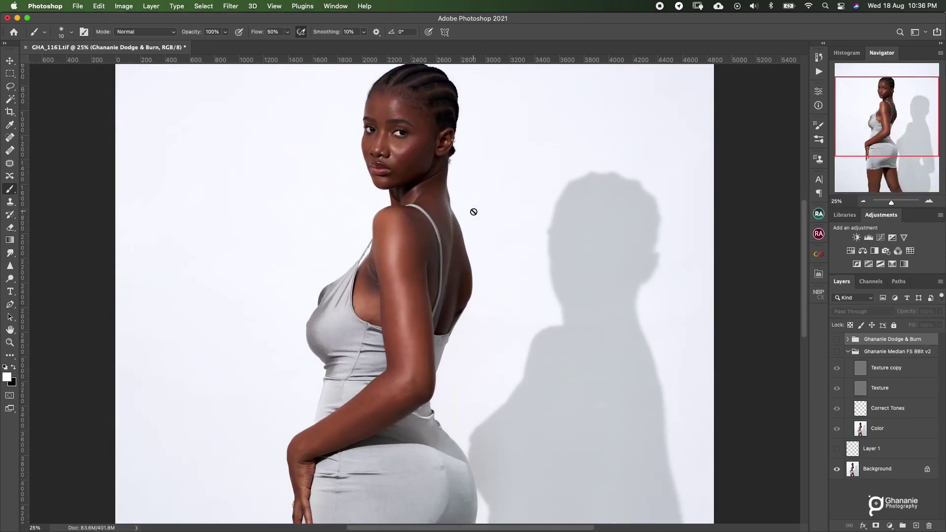
scroll(473, 212, up, 1)
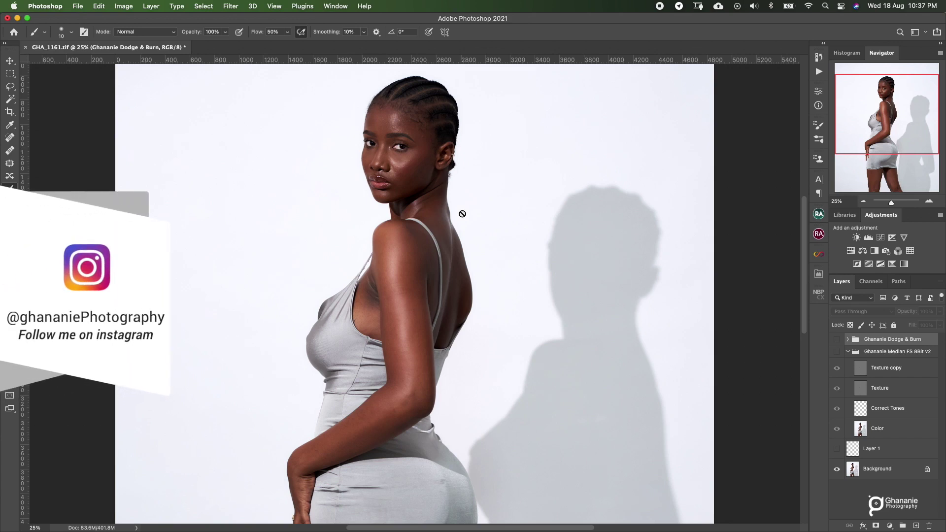
- Show Layer 1 again, select it, and compare the photo with and without it
click(839, 451)
click(889, 450)
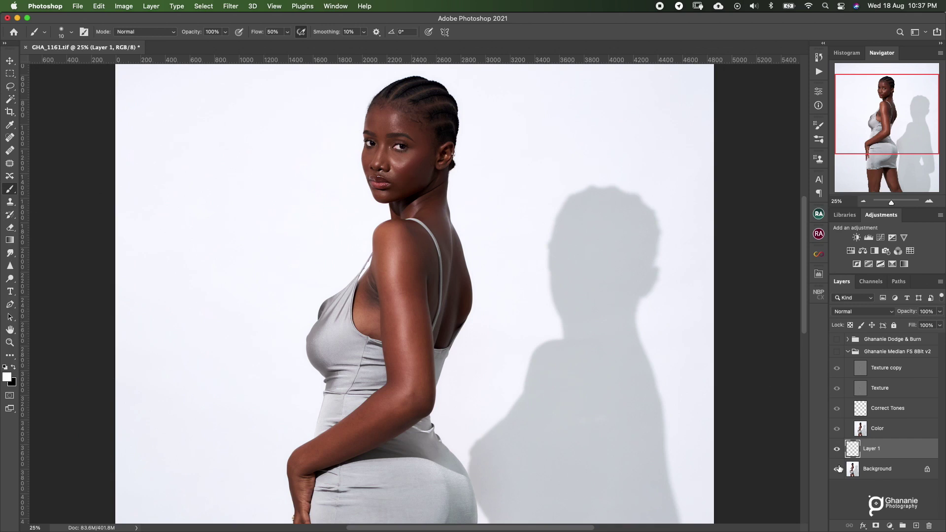
click(837, 449)
click(837, 450)
- Compare the face and shoulders at 50% zoom with Layer 1 hidden and shown
key(super+equal)
key(super+equal)
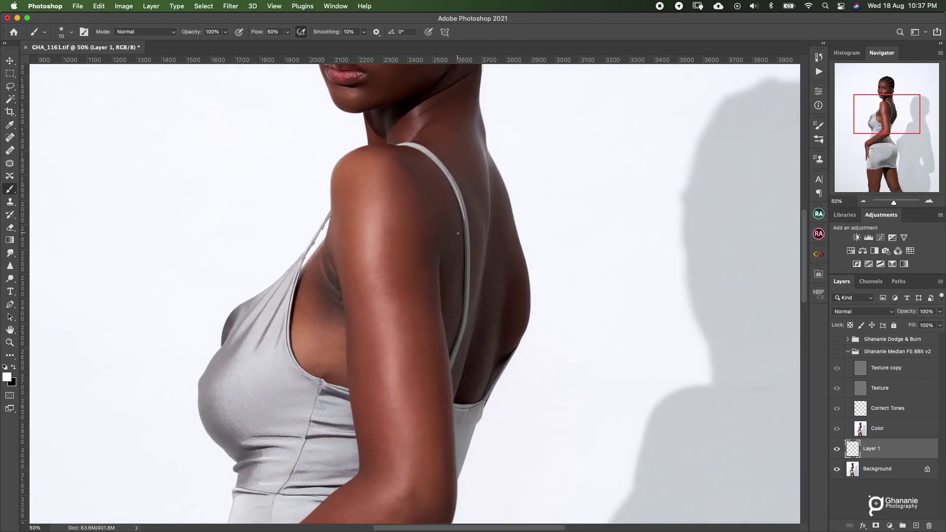
scroll(457, 234, up, 5)
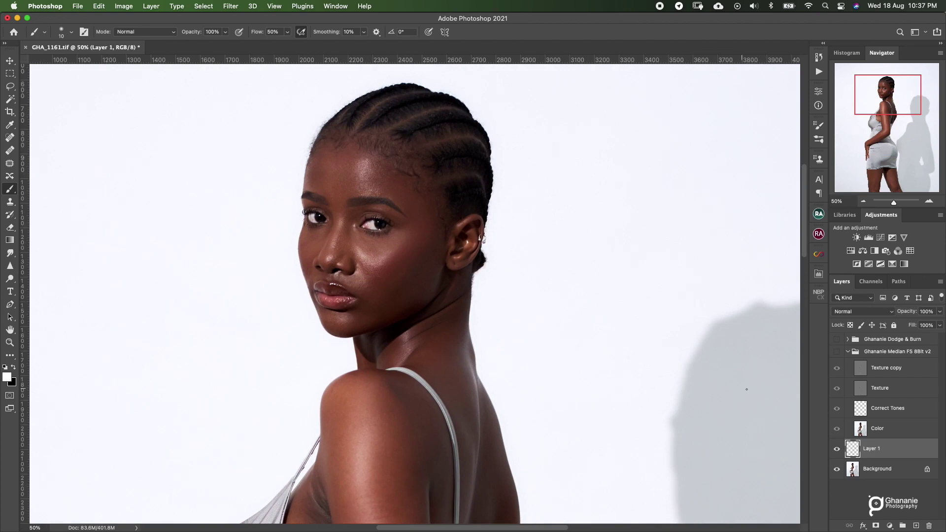
click(838, 449)
click(838, 450)
key(super+minus)
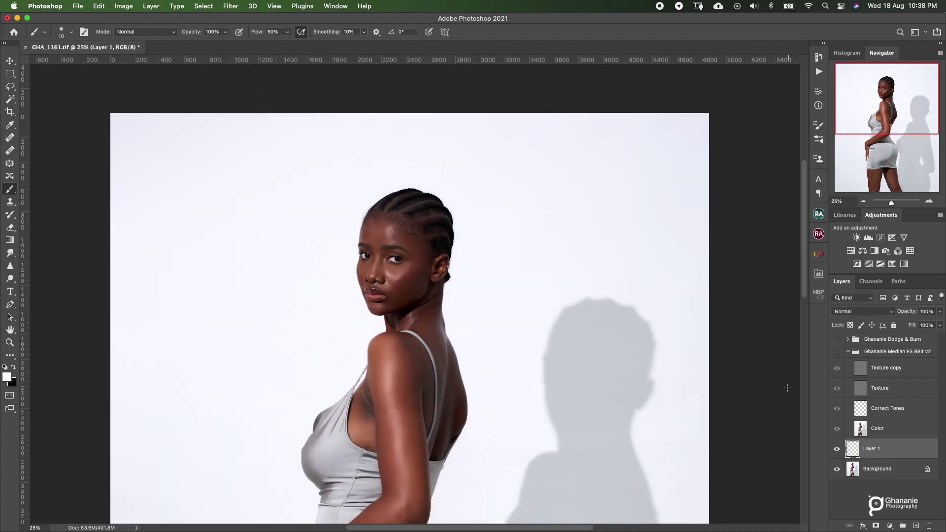
scroll(669, 362, down, 5)
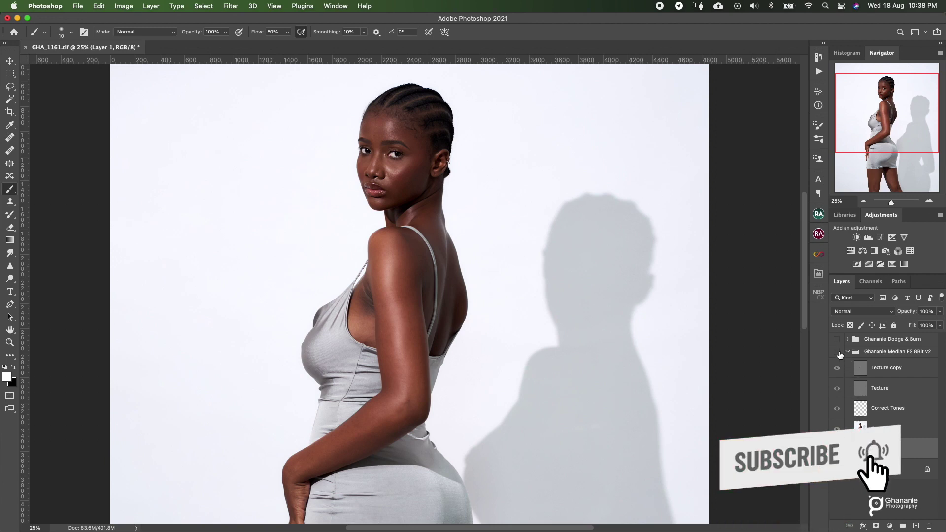
- Review the available frequency separation actions and show the Ghananie Median FS 8Bit v2 group
click(819, 72)
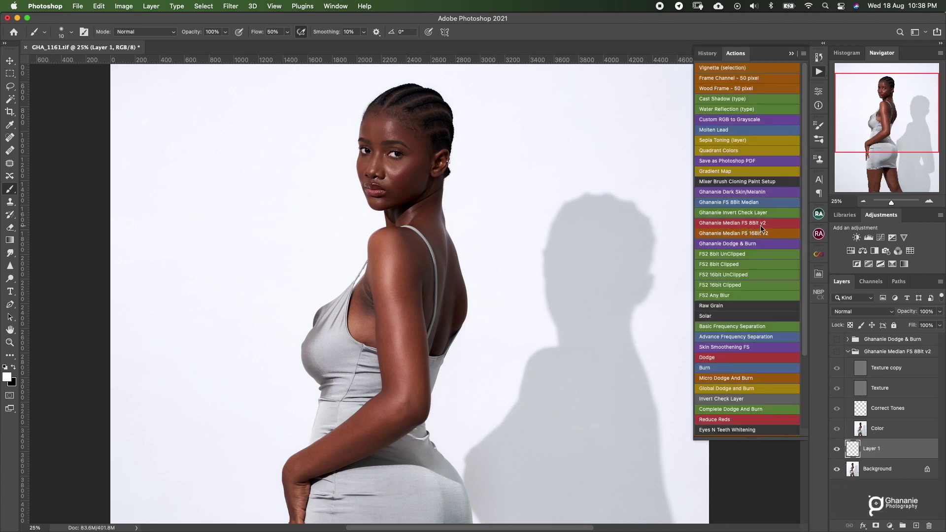
click(820, 72)
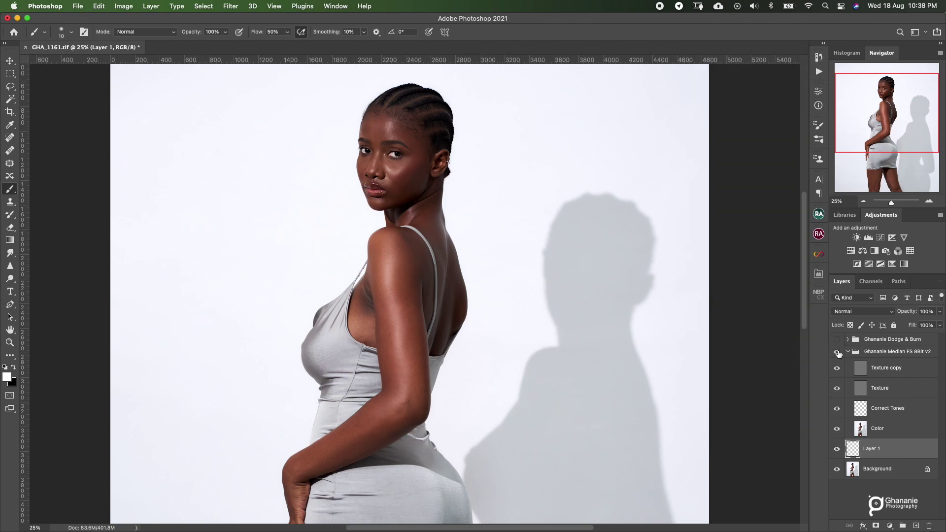
click(838, 352)
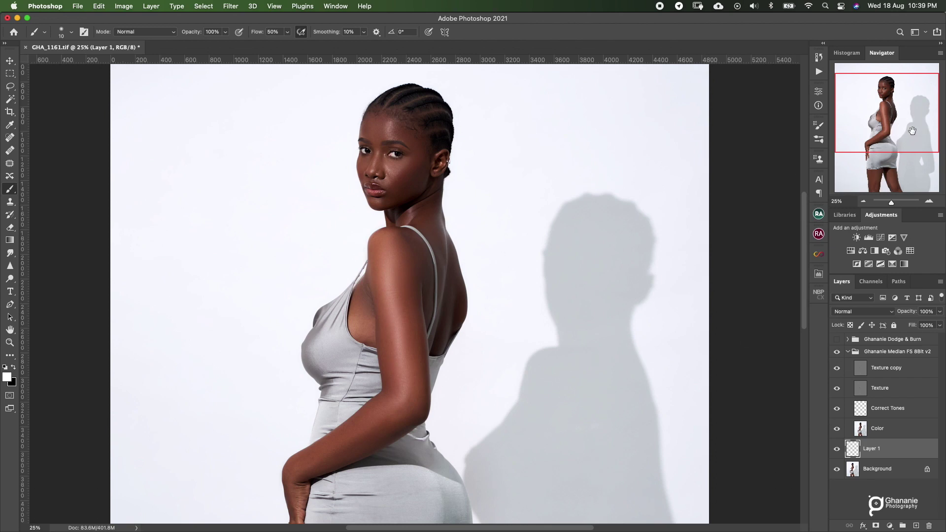
- Inspect the frequency separation result on the face, arm, dress and legs at 50% zoom
key(super+equal)
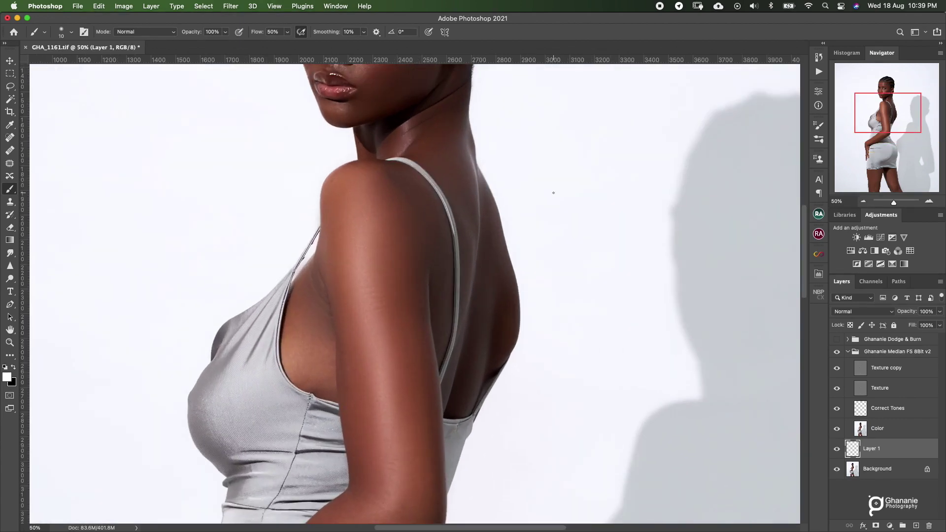
scroll(390, 259, up, 5)
scroll(408, 291, left, 3)
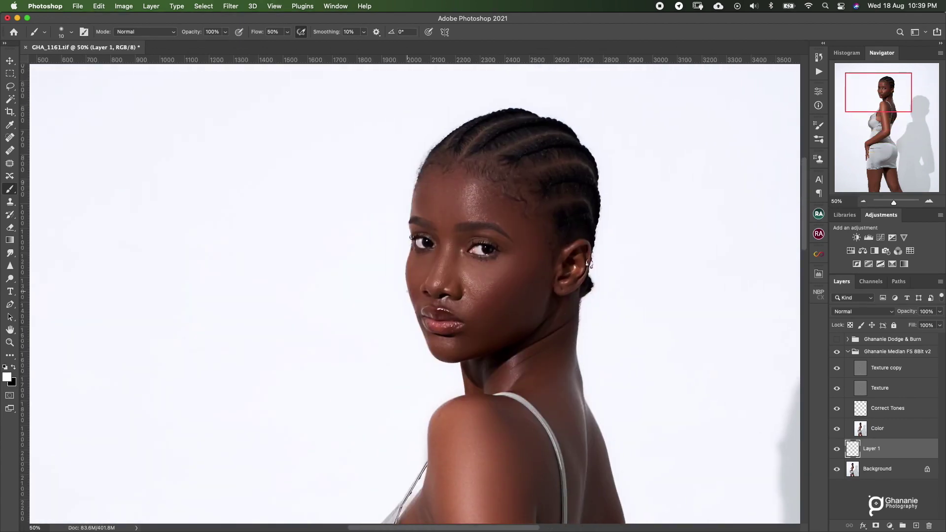
scroll(408, 291, down, 15)
scroll(407, 291, right, 2)
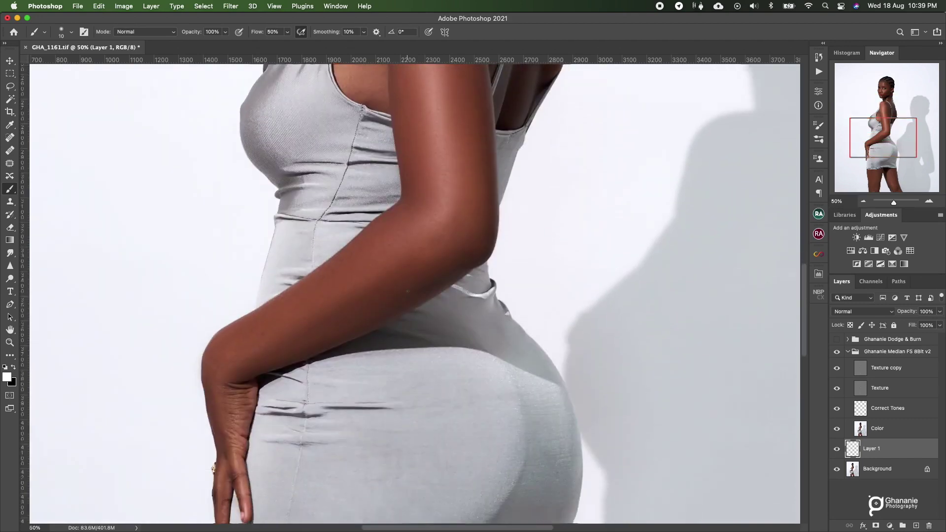
scroll(407, 291, down, 5)
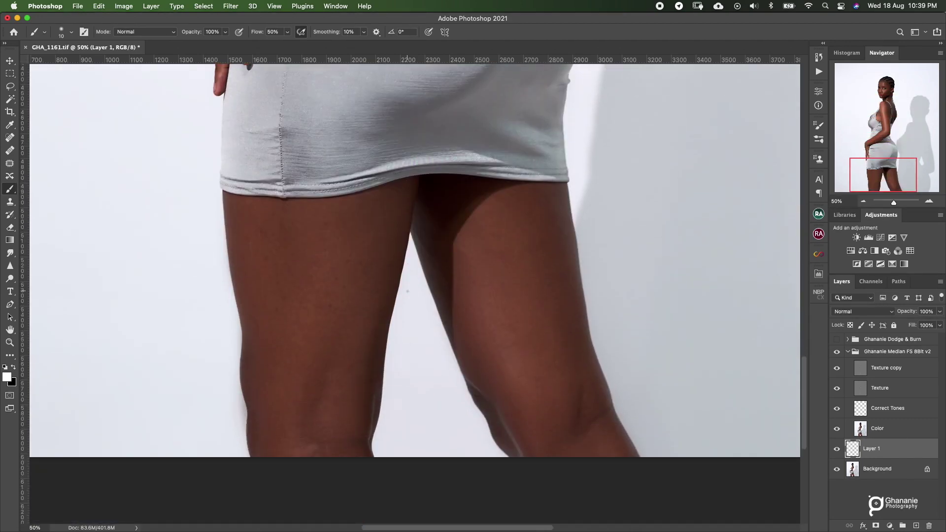
scroll(408, 291, up, 10)
scroll(408, 291, up, 11)
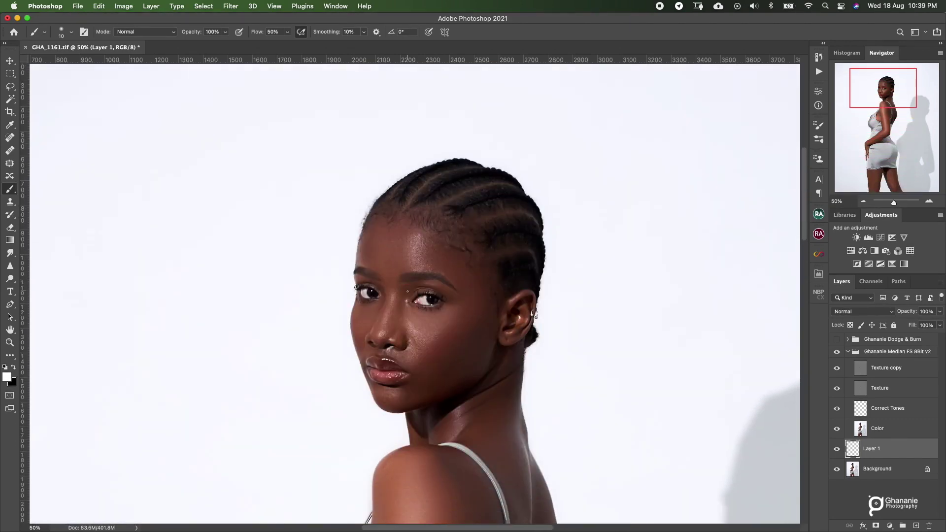
scroll(408, 292, down, 3)
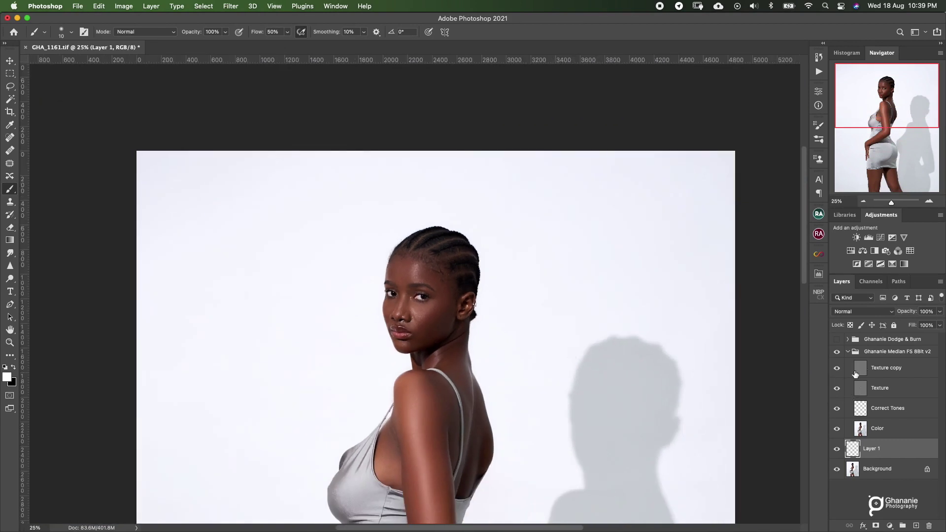
- Check the Texture copy layer's visibility and select that layer in the Ghananie Median FS 8Bit v2 group
click(837, 369)
click(887, 369)
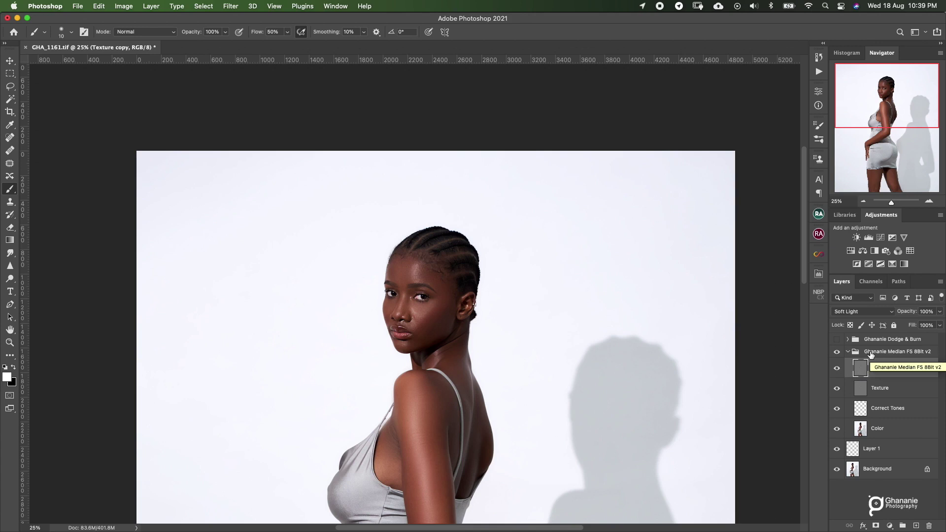
- Compare the head, arm and dress at 25% zoom with the Ghananie Dodge & Burn group shown and hidden
click(837, 340)
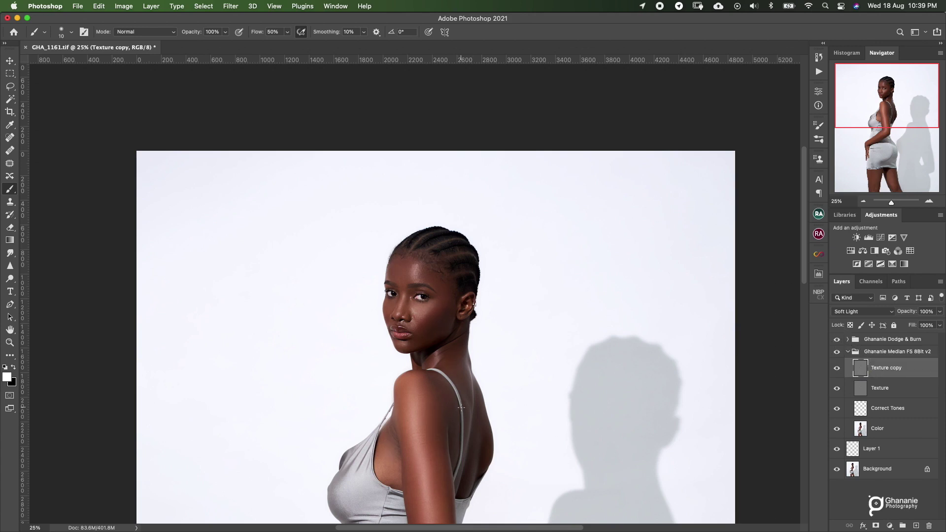
scroll(461, 407, down, 5)
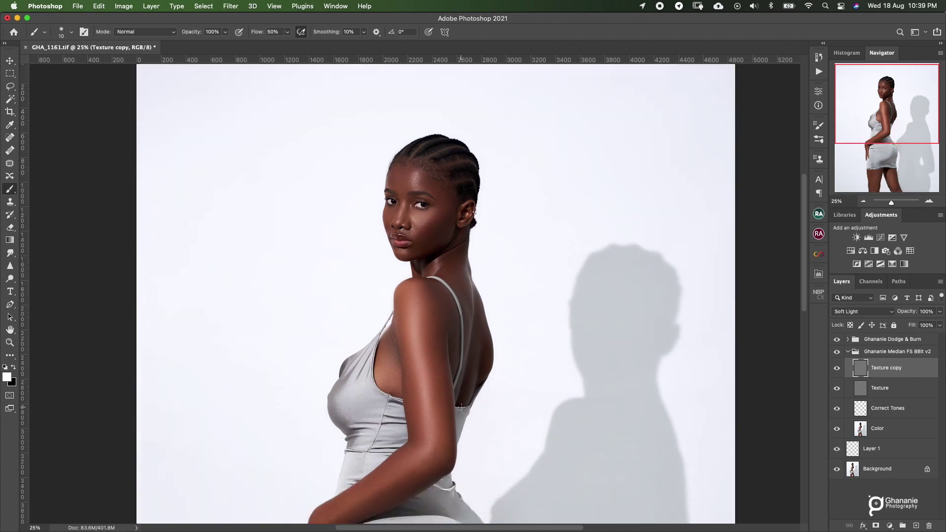
click(837, 340)
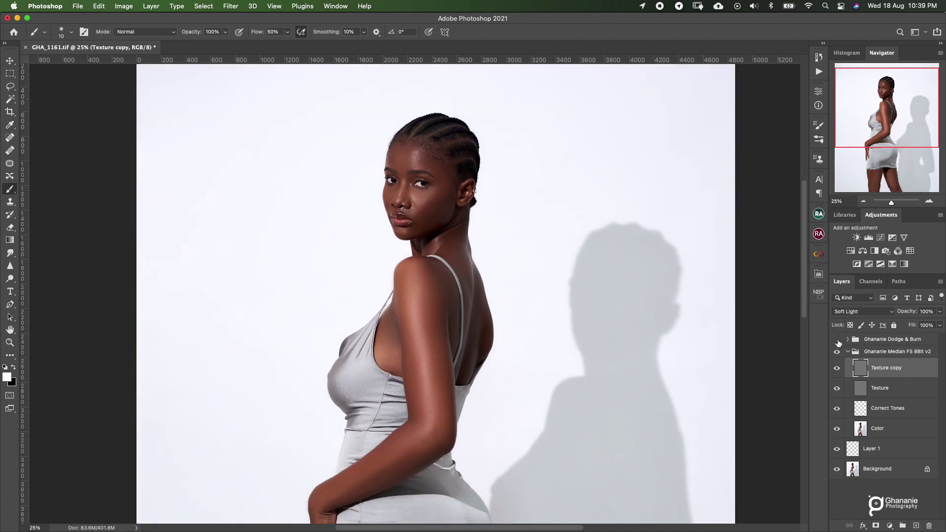
click(837, 340)
click(837, 341)
click(838, 341)
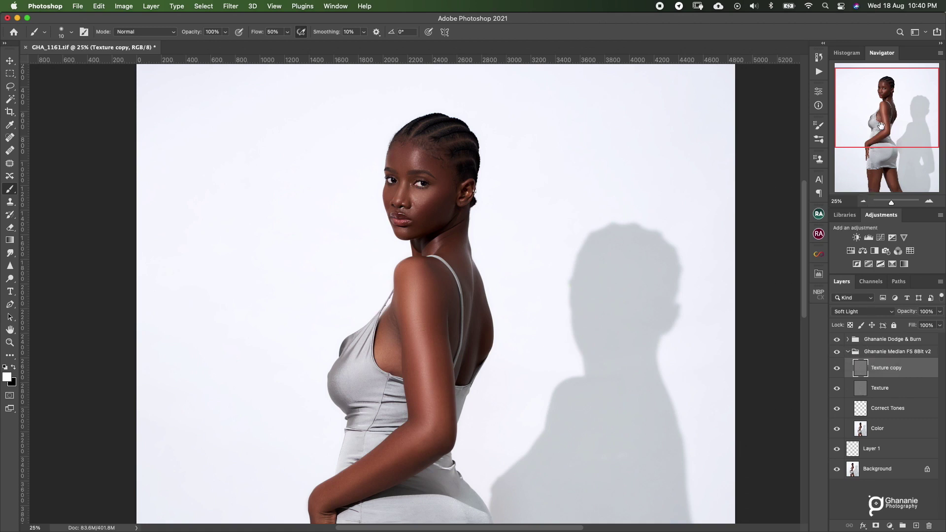
mouse_move(881, 126)
mouse_down()
mouse_move(888, 172)
mouse_move(897, 132)
mouse_move(891, 115)
mouse_move(876, 112)
mouse_up()
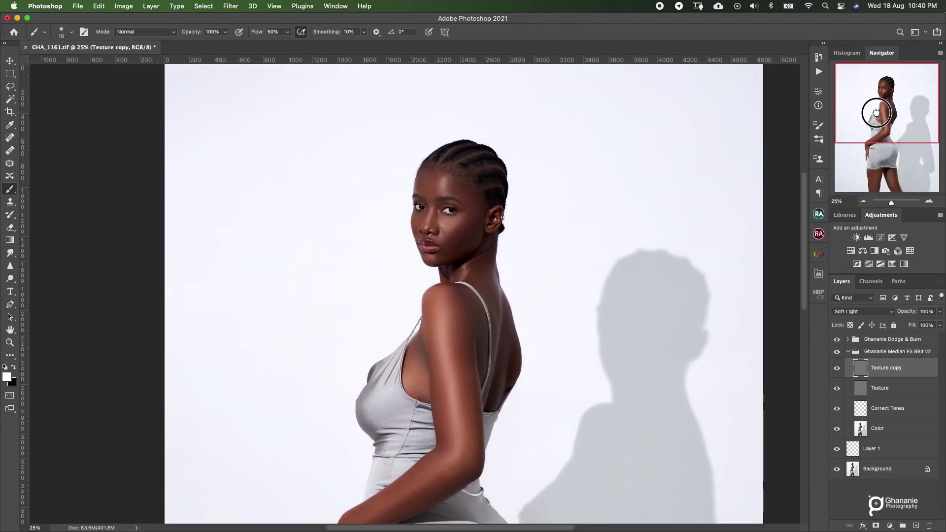
- Hide the Ghananie Dodge & Burn group and activate the Mixer Brush on the frequency separation group's Color layer
click(837, 340)
click(837, 352)
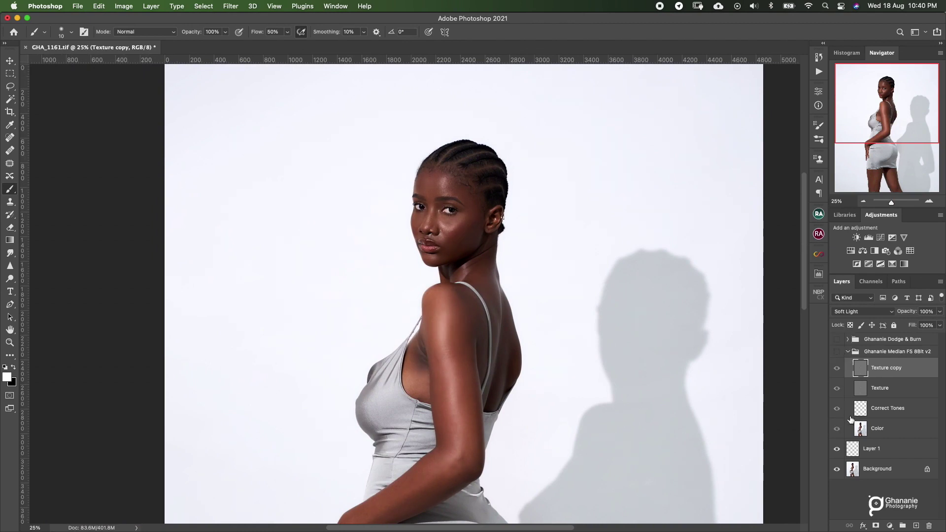
click(864, 356)
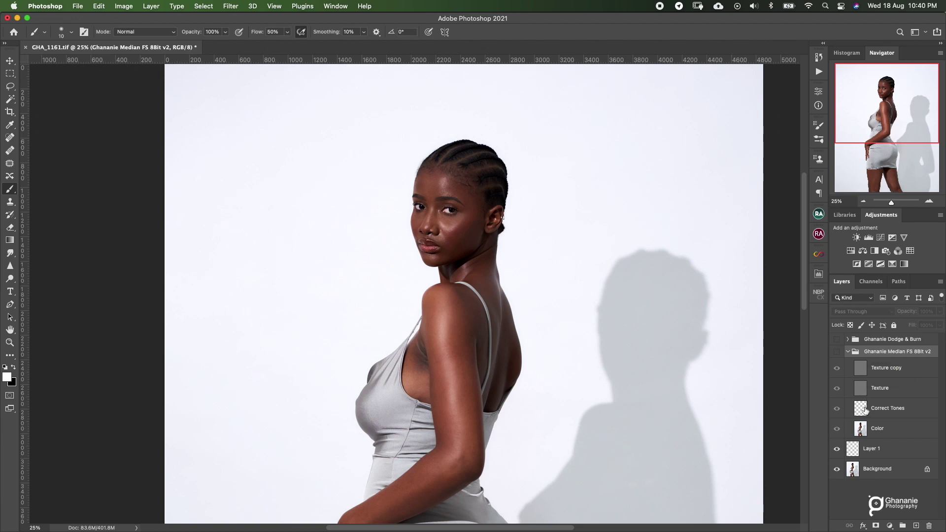
click(862, 433)
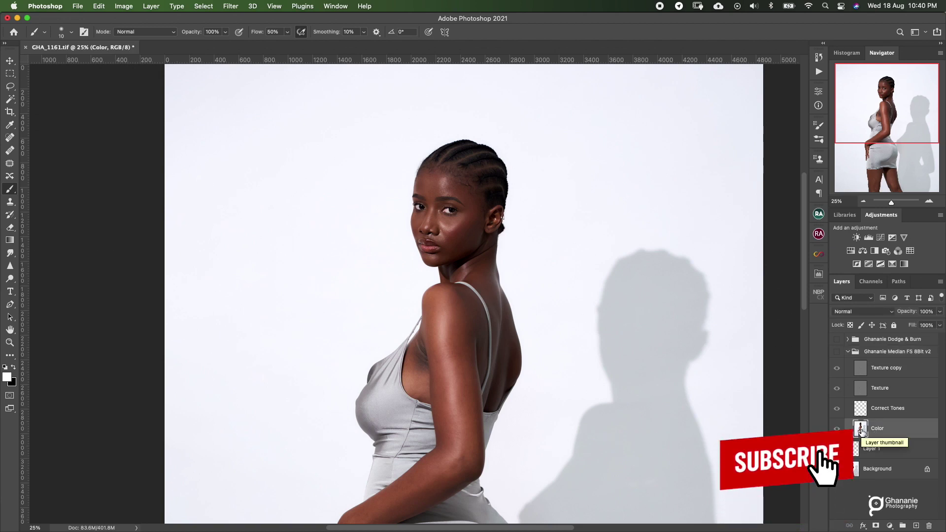
key(shift+b)
key(shift+b)
key(shift+b)
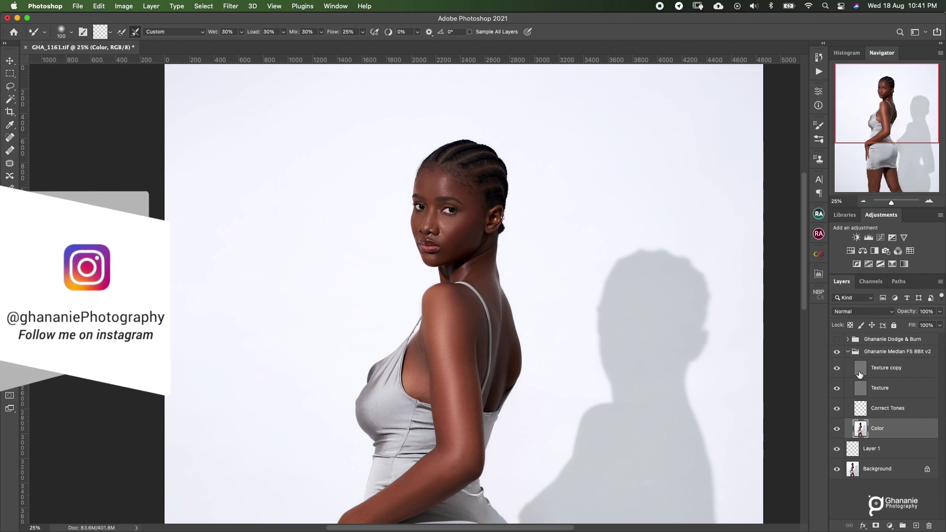
- Activate the Clone Stamp on the Texture layer and bring the face into view at 50% zoom
click(860, 388)
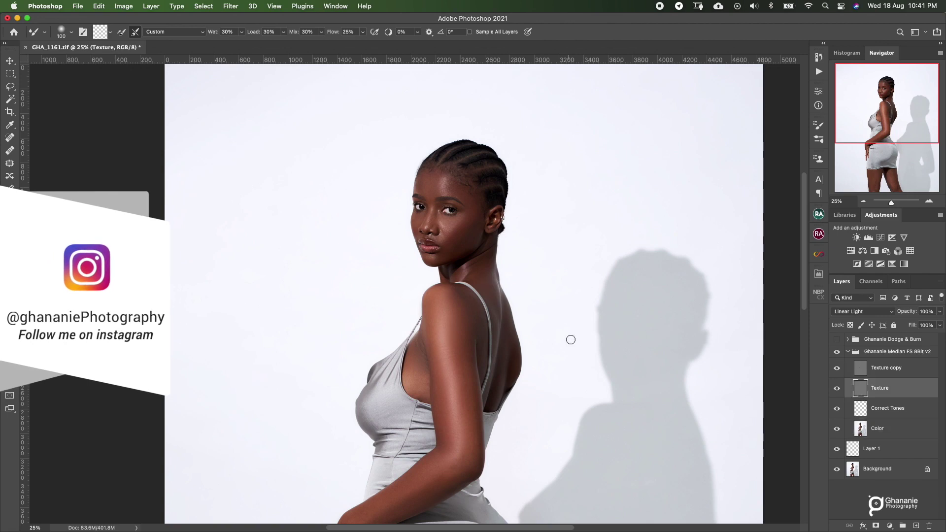
key(s)
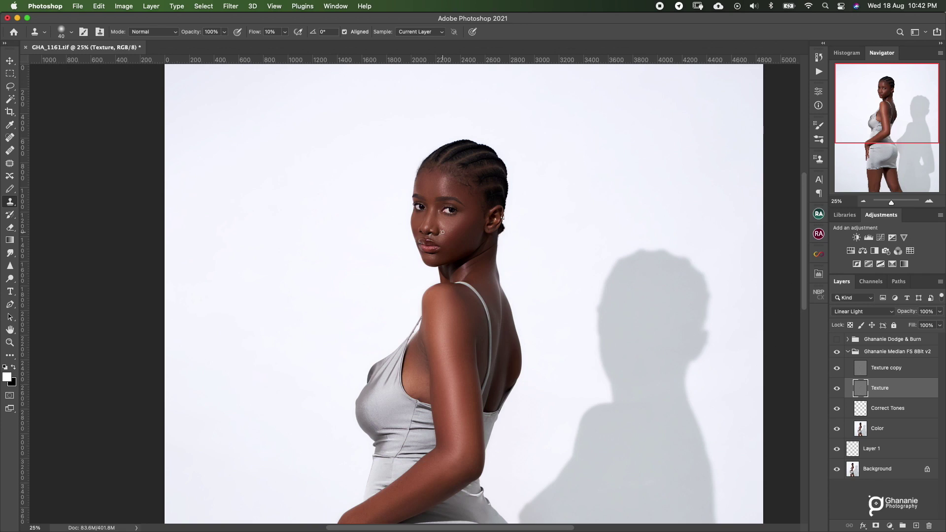
key(super+equal)
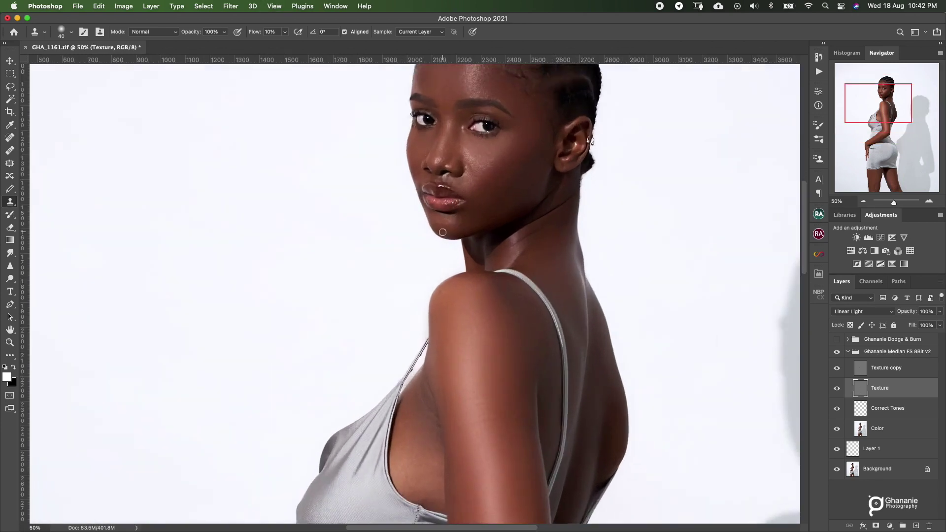
scroll(443, 232, up, 5)
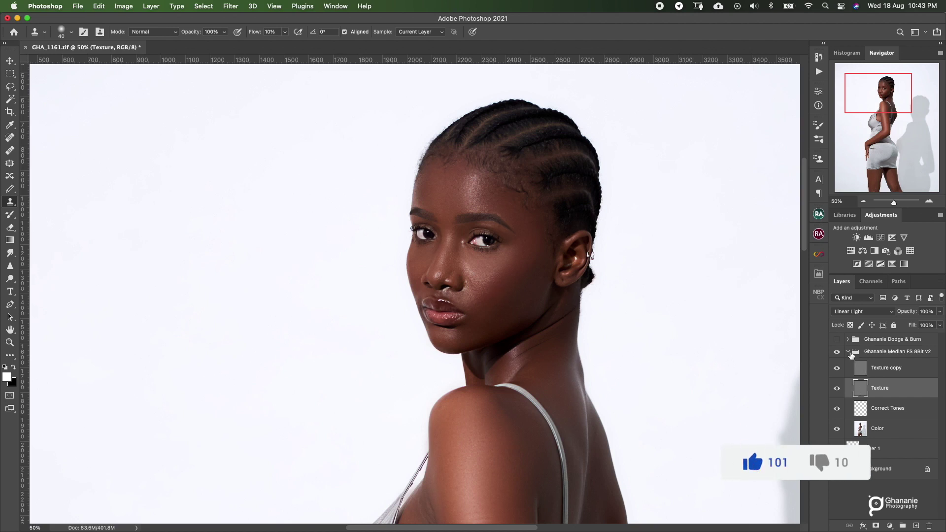
- Collapse and hide the Ghananie Median FS 8Bit v2 group, and show the Ghananie Dodge & Burn group
click(848, 351)
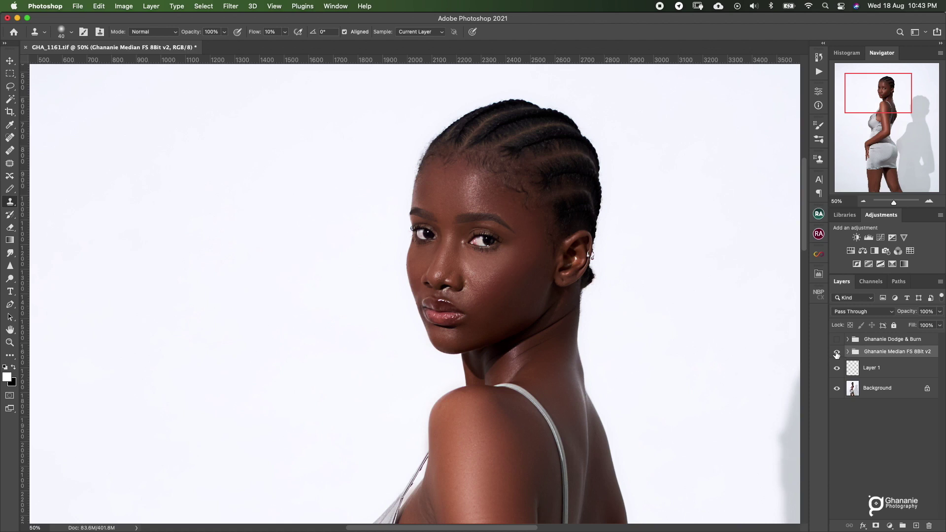
click(837, 353)
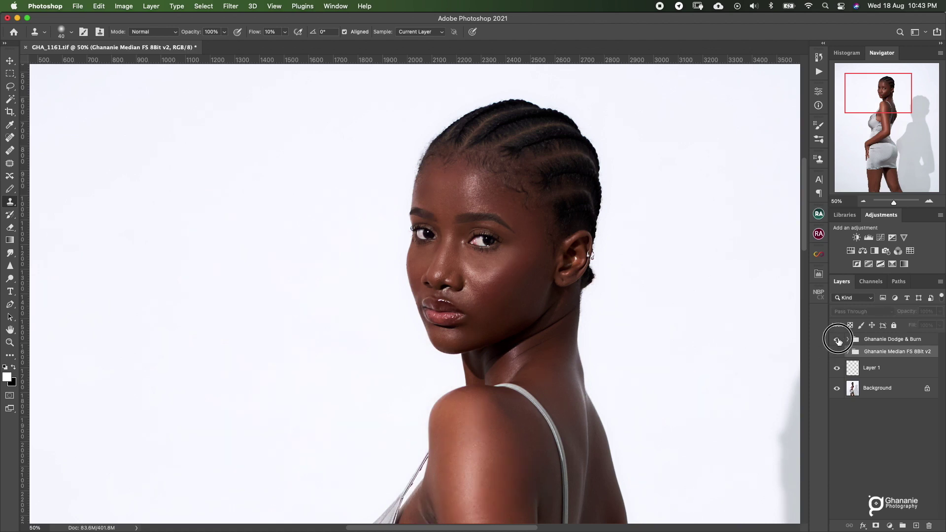
click(837, 339)
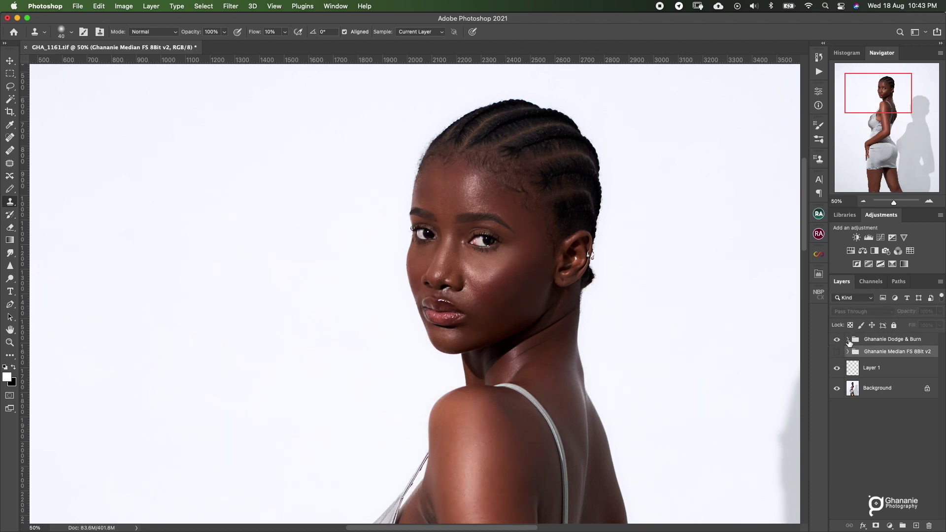
- Expand the Ghananie Dodge & Burn group and look up the matching action among the available actions
click(848, 340)
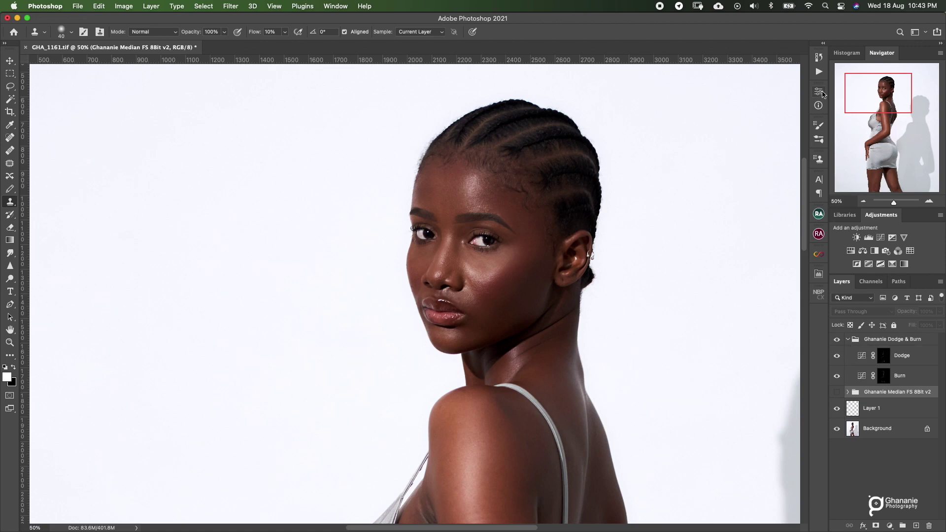
click(819, 71)
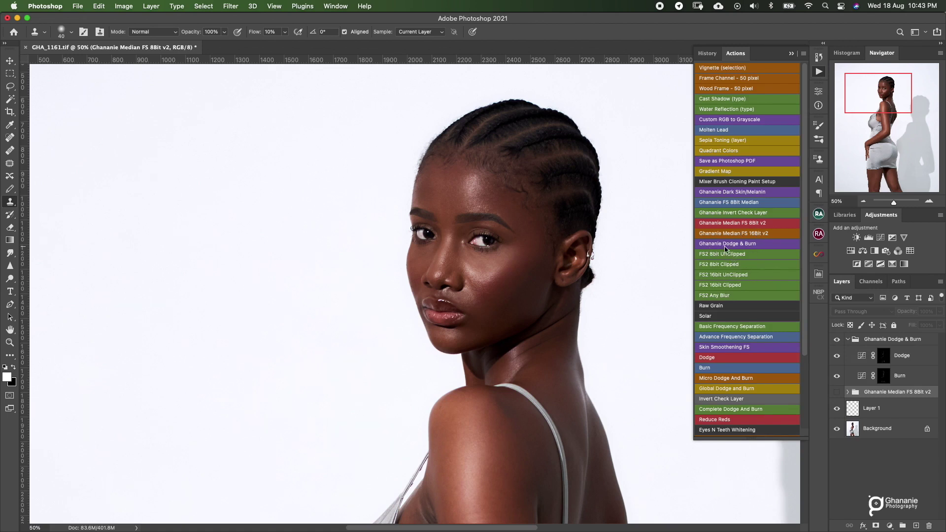
click(820, 72)
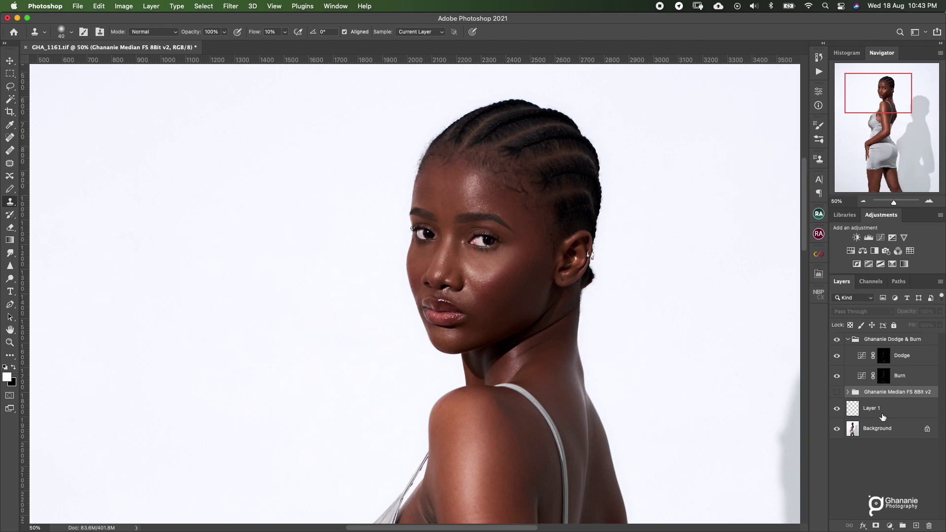
- Display the Dodge layer's mask on its own for the full figure at 16.67% zoom
click(885, 357)
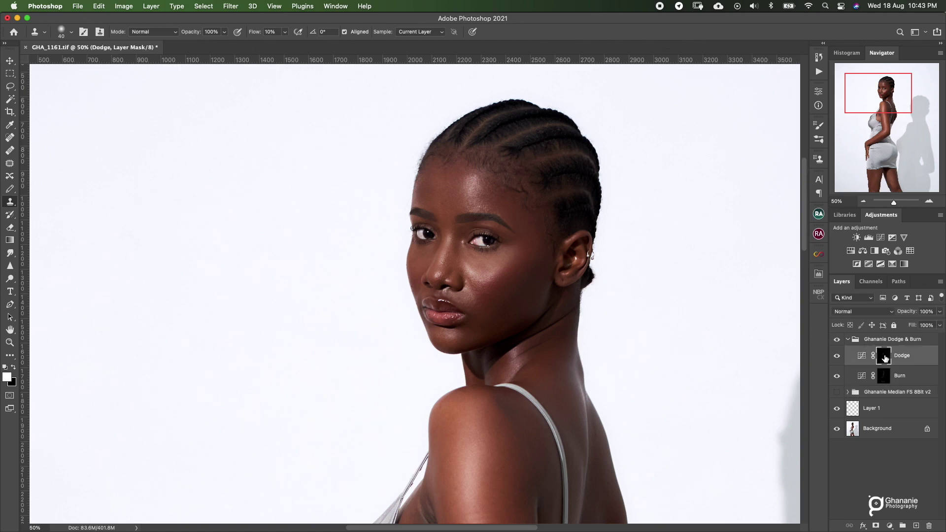
scroll(588, 336, down, 5)
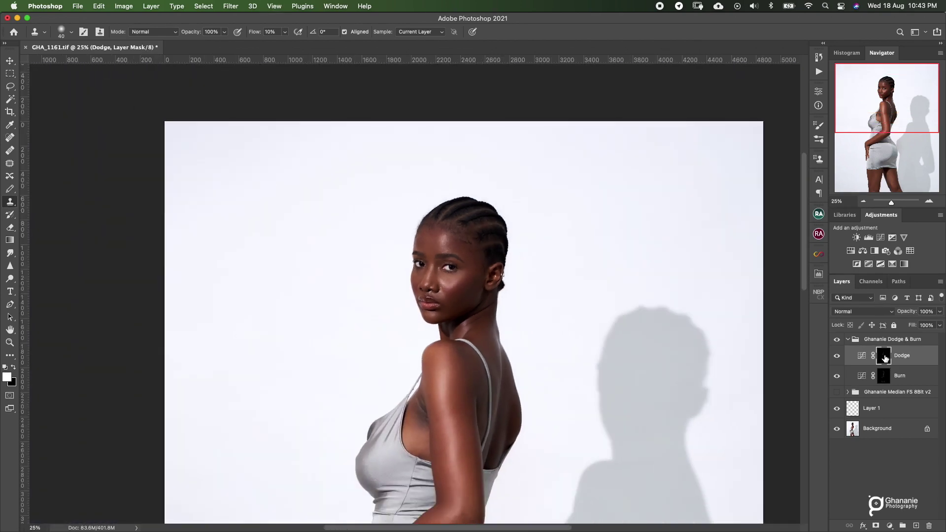
scroll(588, 336, down, 2)
scroll(588, 336, up, 2)
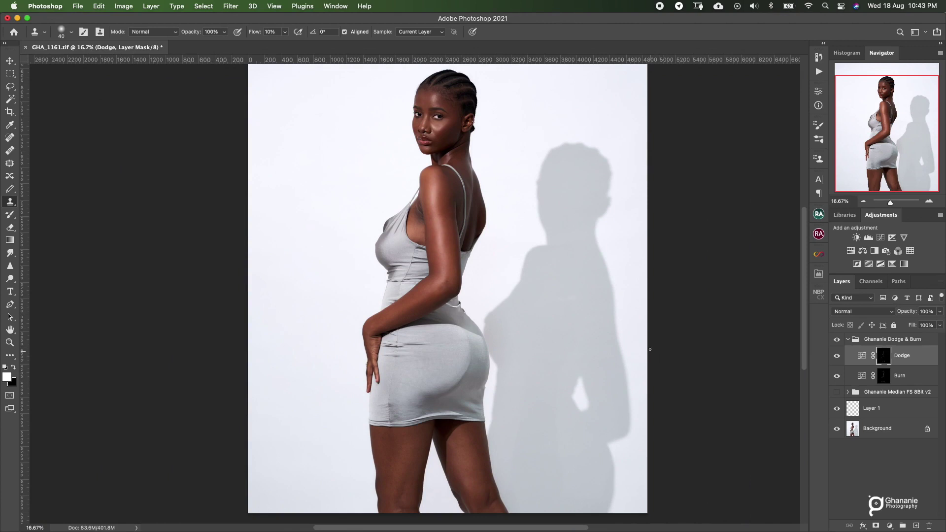
alt+click(883, 356)
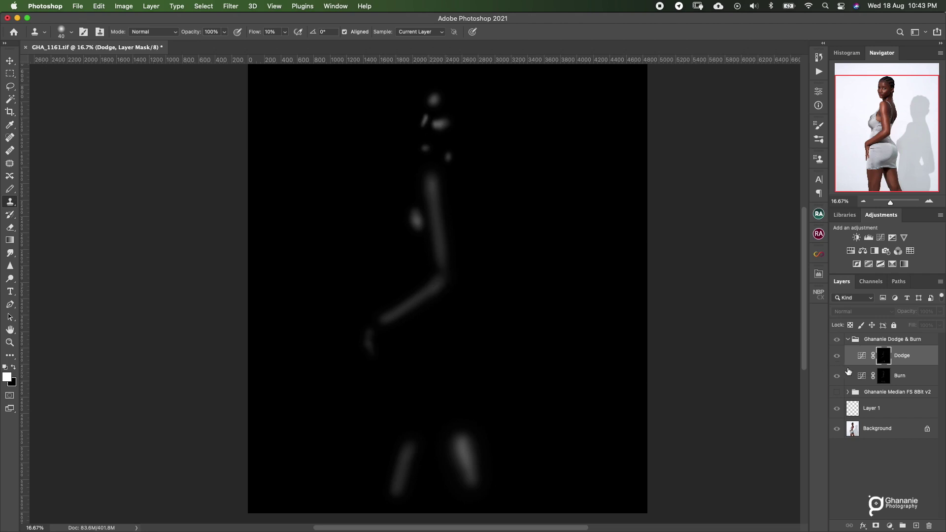
- Inspect the Burn layer's mask on its own, alternating it with the full image
alt+click(886, 377)
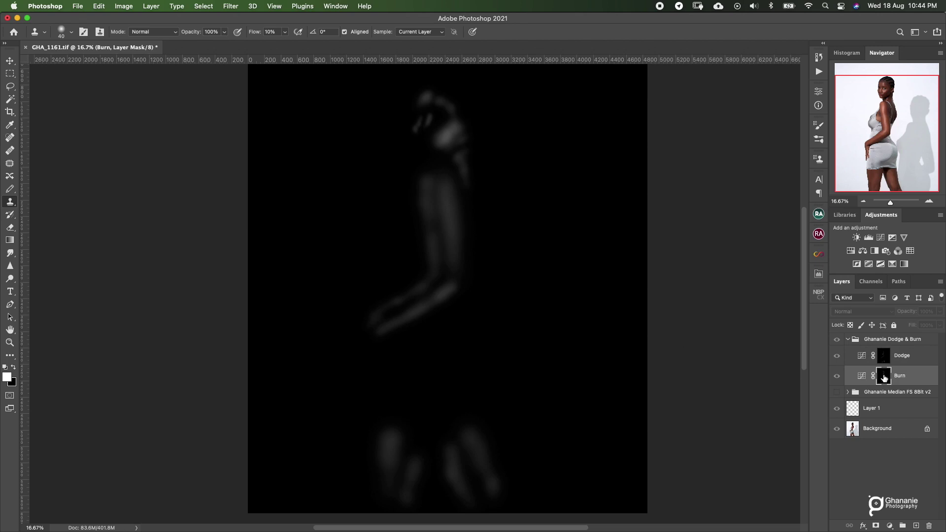
alt+click(885, 378)
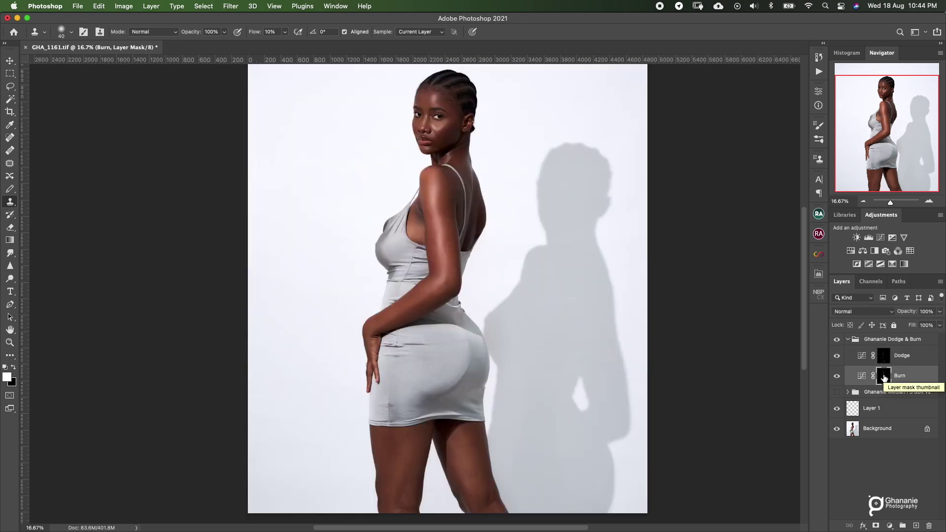
alt+click(885, 379)
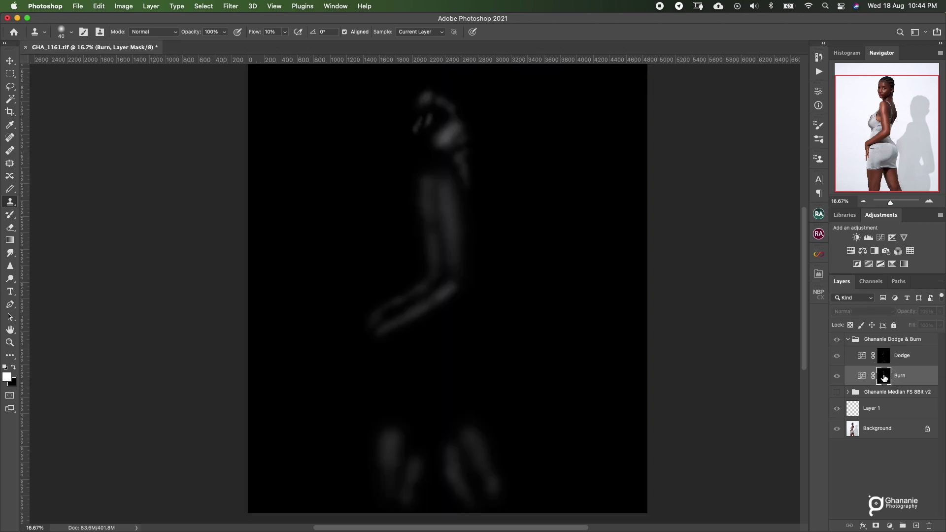
alt+click(885, 378)
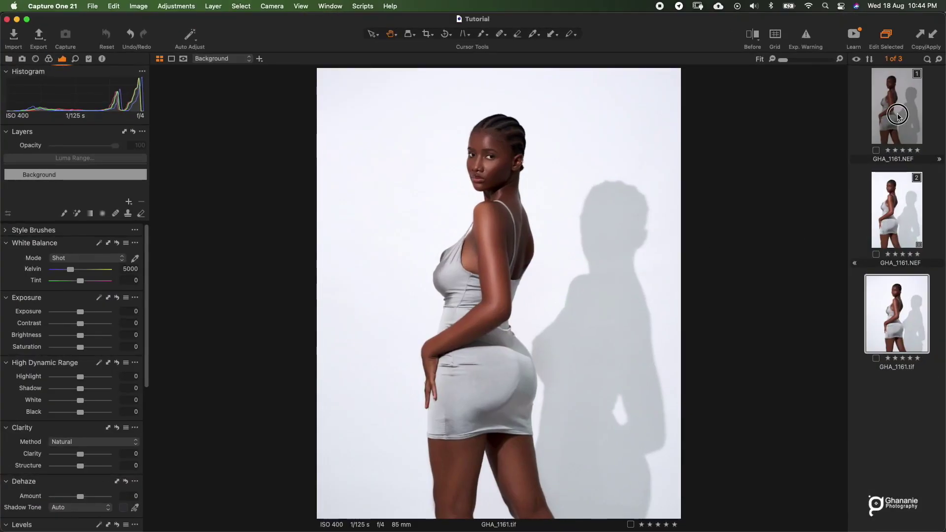
- Switch to Capture One and compare the unadjusted GHA_1161.NEF, its adjusted variant and the retouched GHA_1161.tif
click(898, 116)
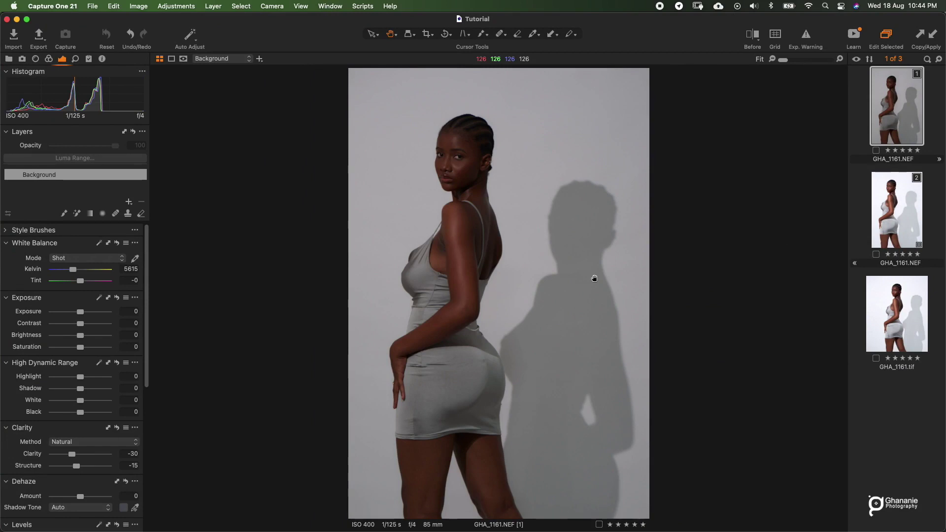
click(888, 221)
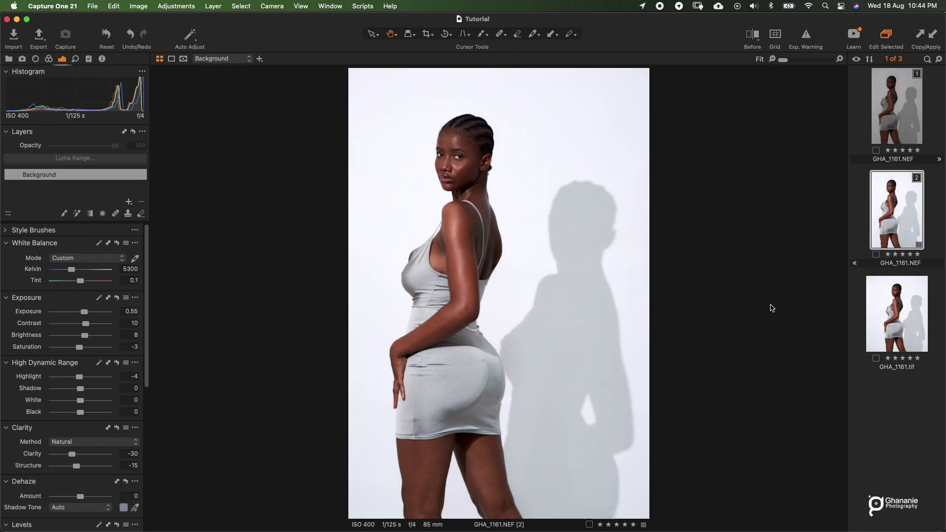
click(899, 303)
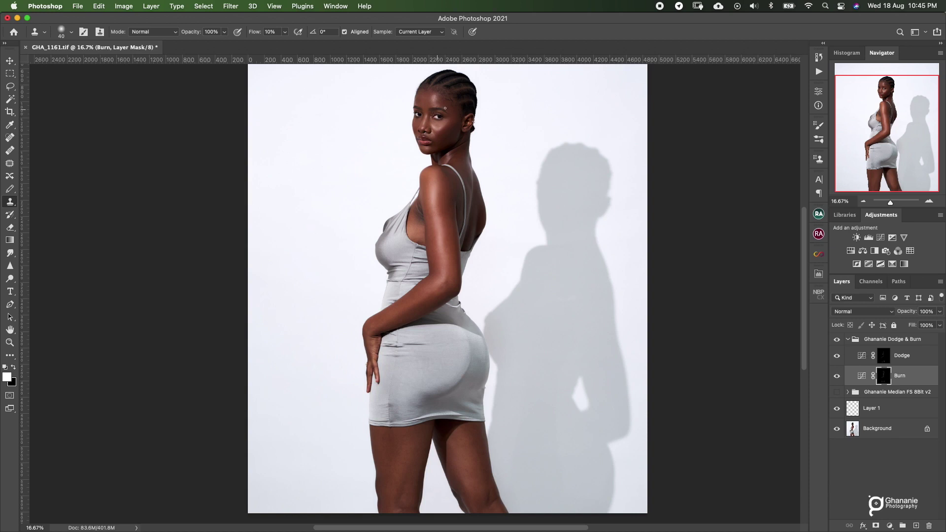
- Switch to Photoshop, compare the portrait with the dodge and burn and frequency separation groups toggled, and leave both groups shown
click(837, 339)
click(838, 340)
click(837, 392)
click(837, 393)
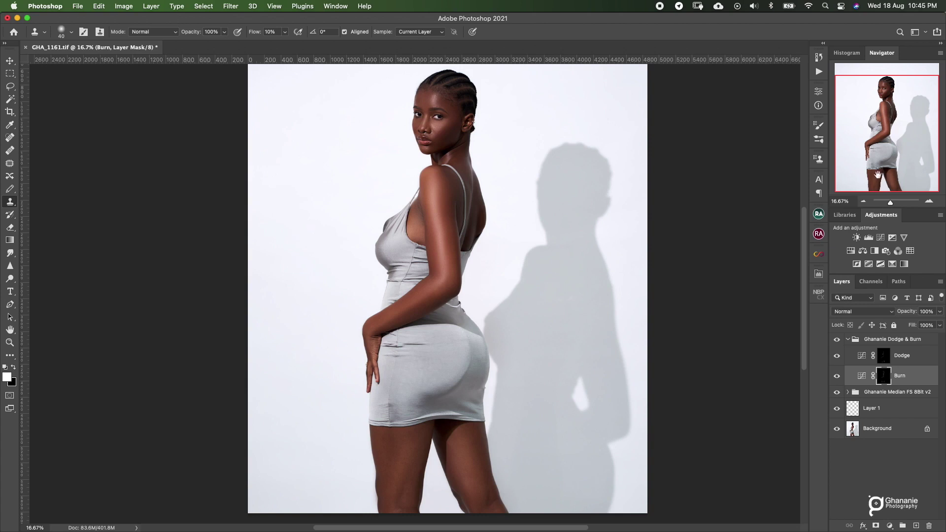
drag(879, 173, 882, 152)
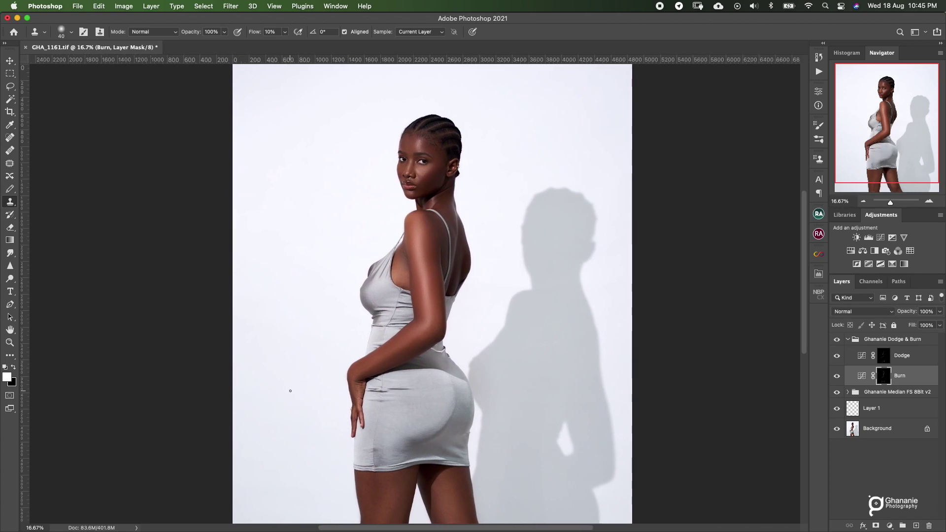
scroll(291, 391, down, 2)
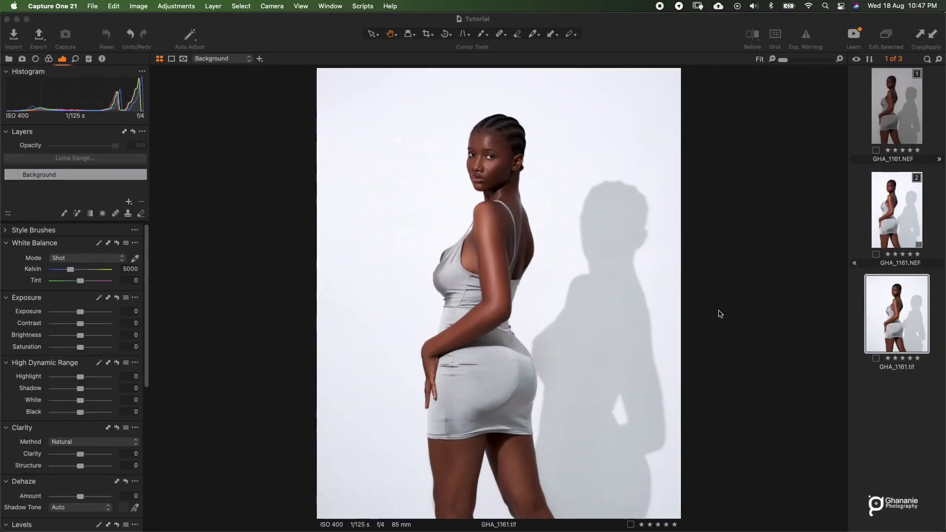
- Switch to Capture One and list the custom styles in the Ghananie folder for GHA_1161.tif
click(721, 314)
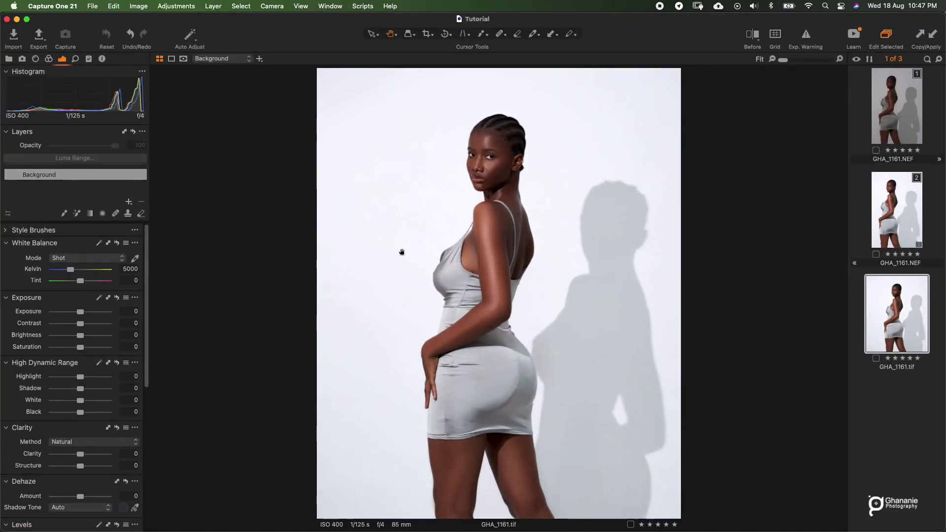
click(89, 59)
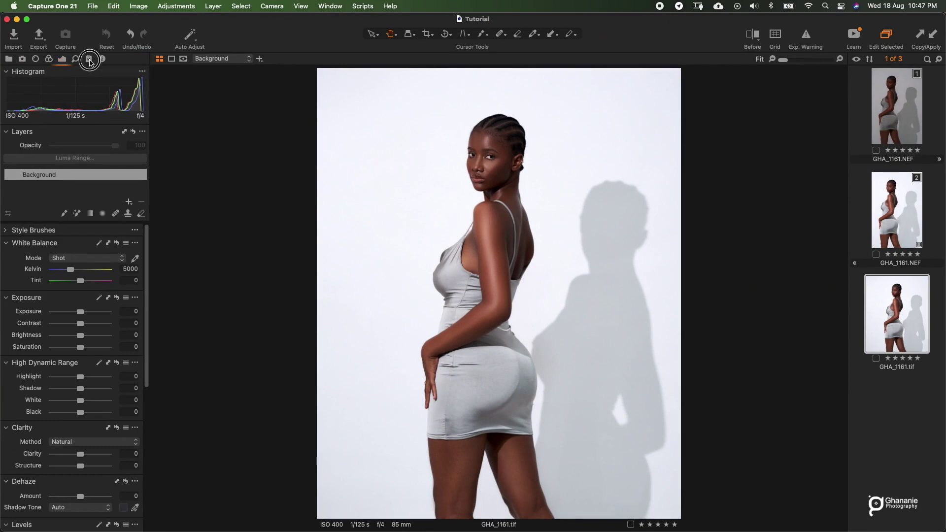
click(14, 129)
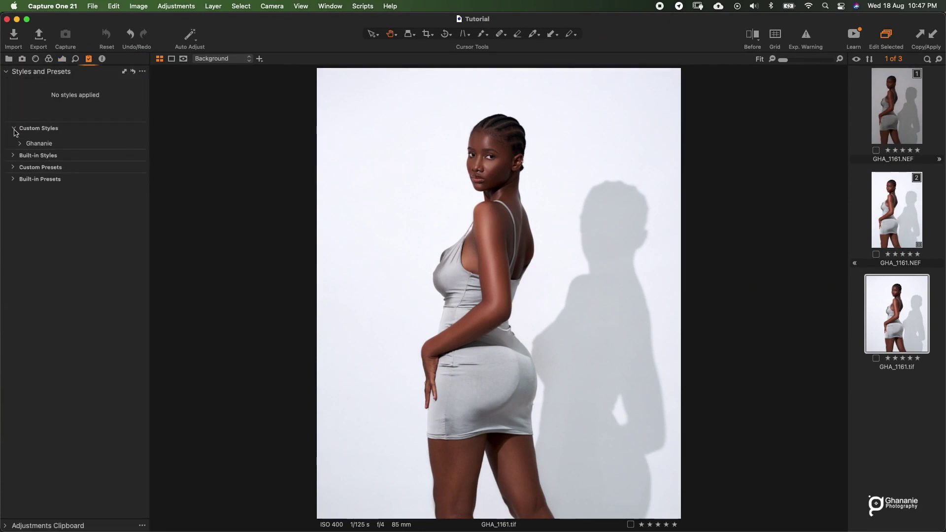
click(20, 143)
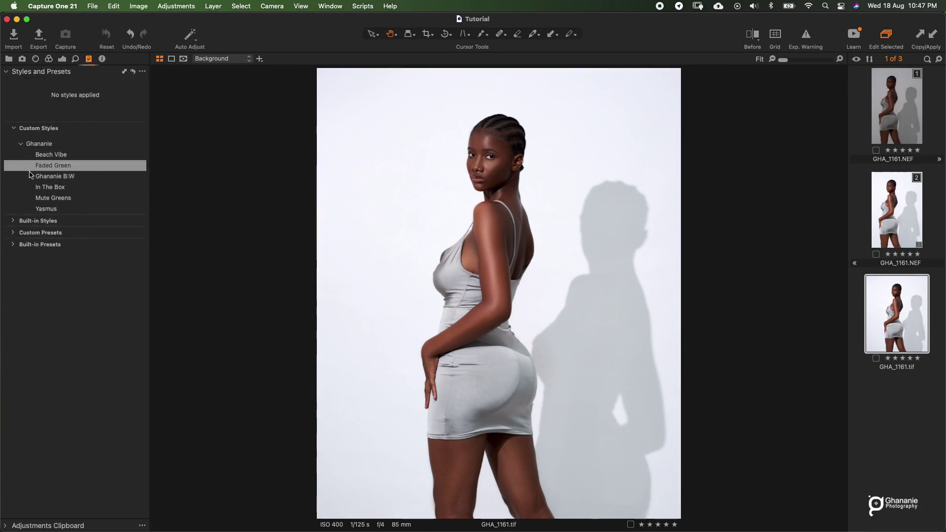
click(62, 60)
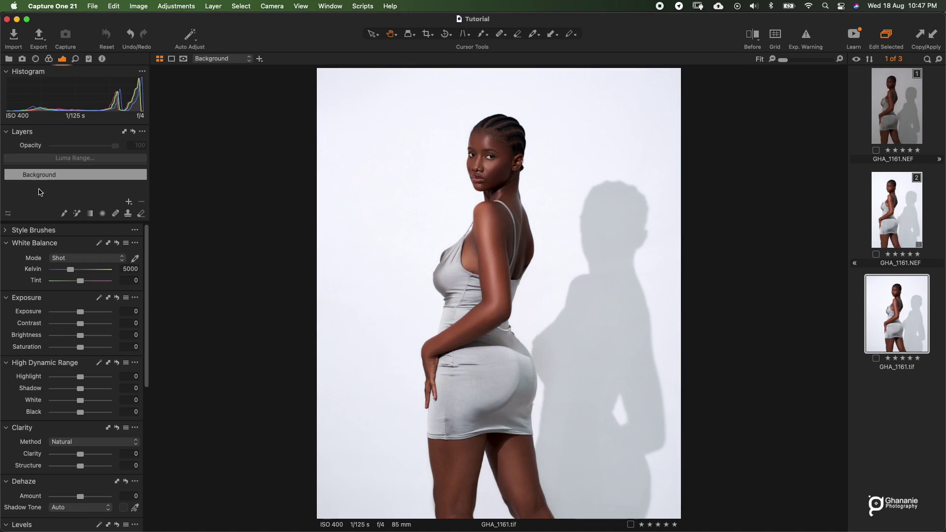
click(90, 59)
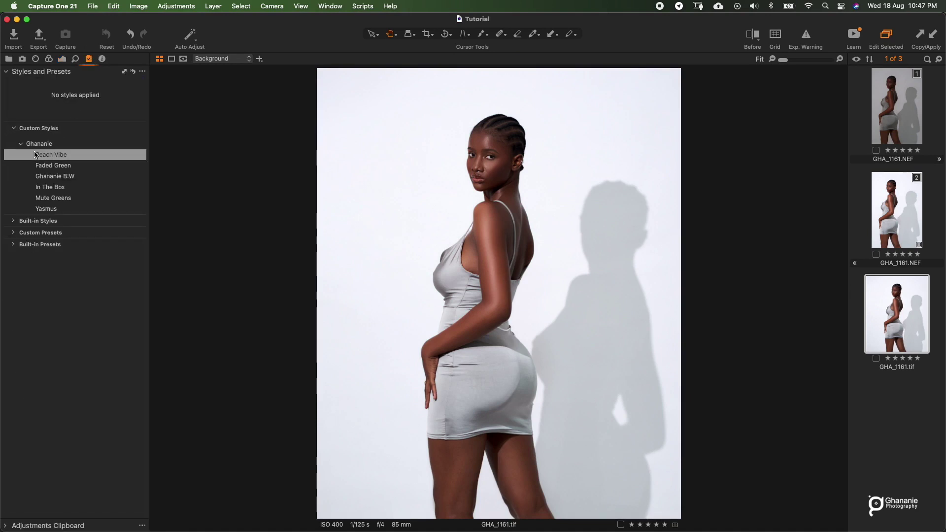